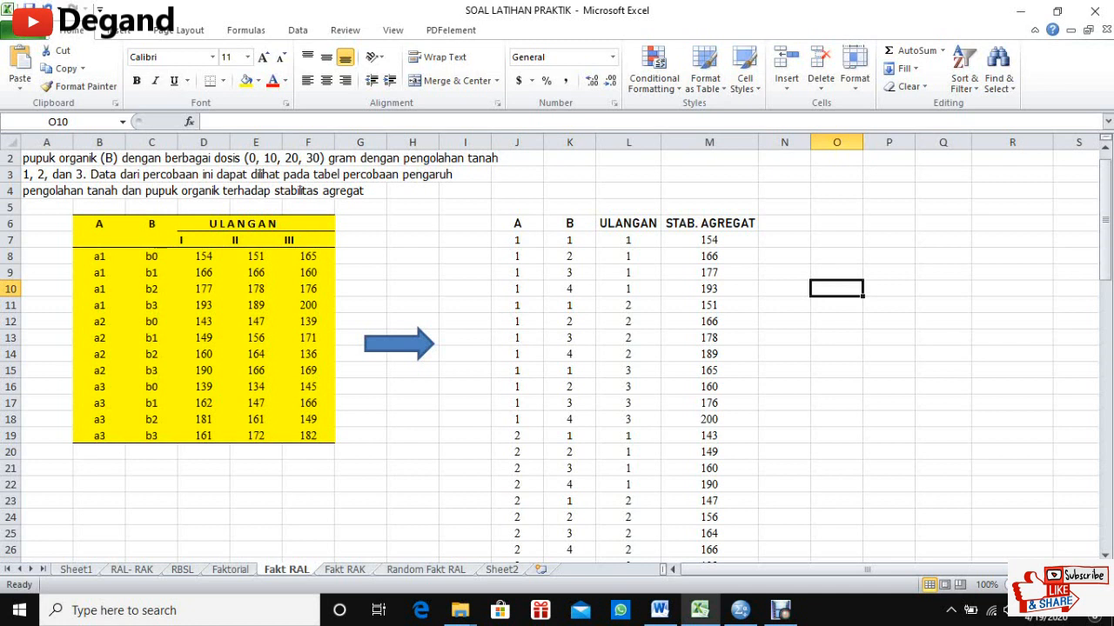
# Review the problem statement and the A, B, ULANGAN and STAB. AGREGAT headers of the restructured list on the Fakt RAL sheet.
pyautogui.scroll(1, 557, 348)
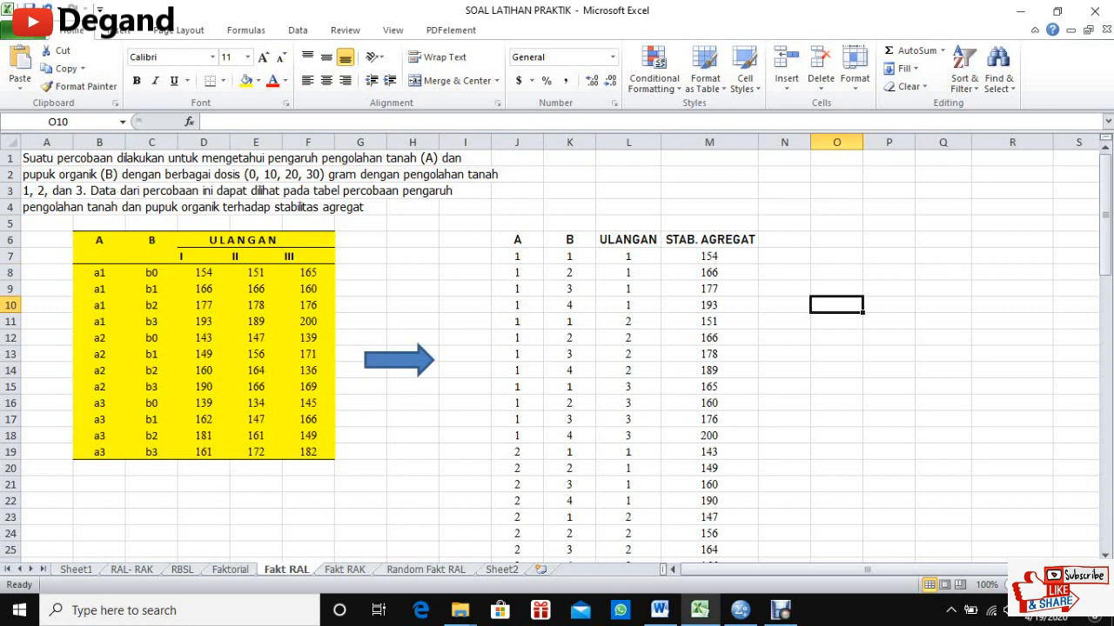
pyautogui.click(516, 241)
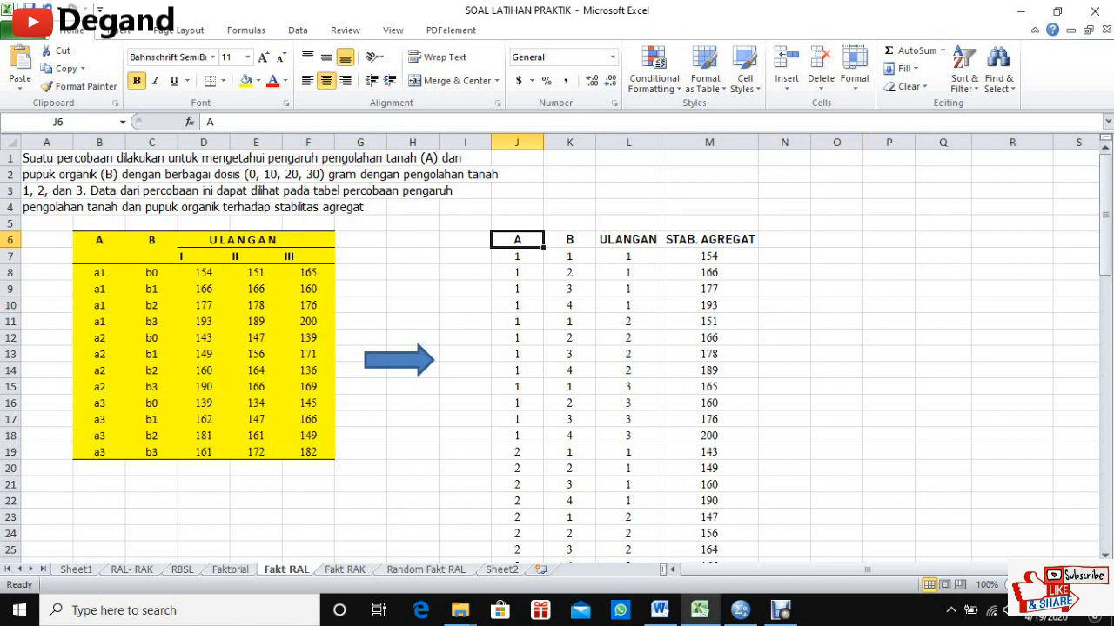
pyautogui.click(570, 240)
pyautogui.click(628, 241)
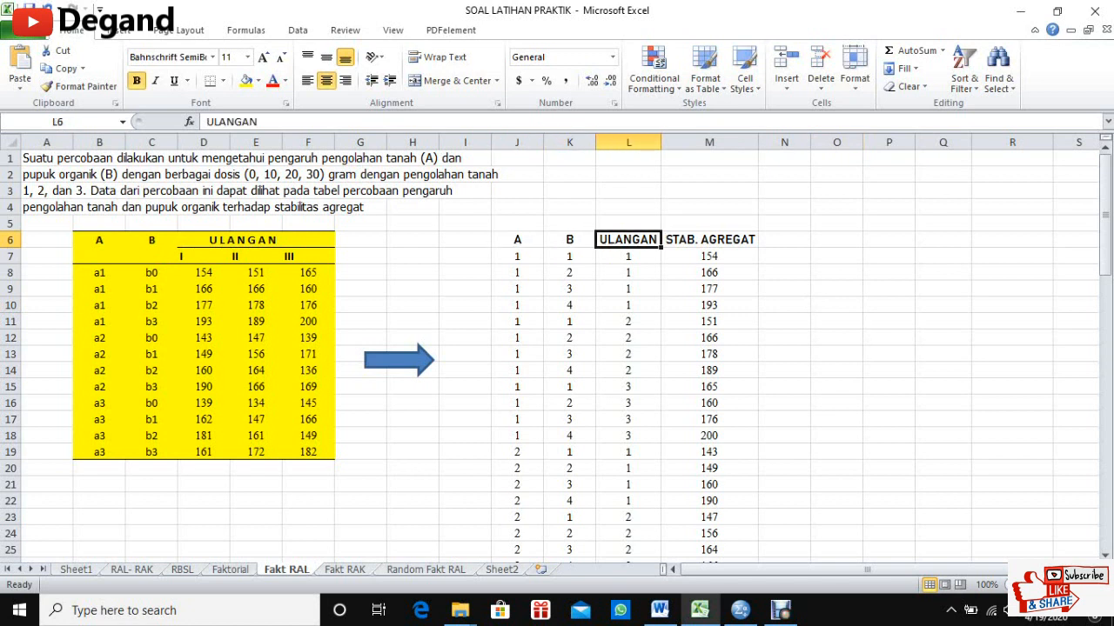
pyautogui.click(709, 240)
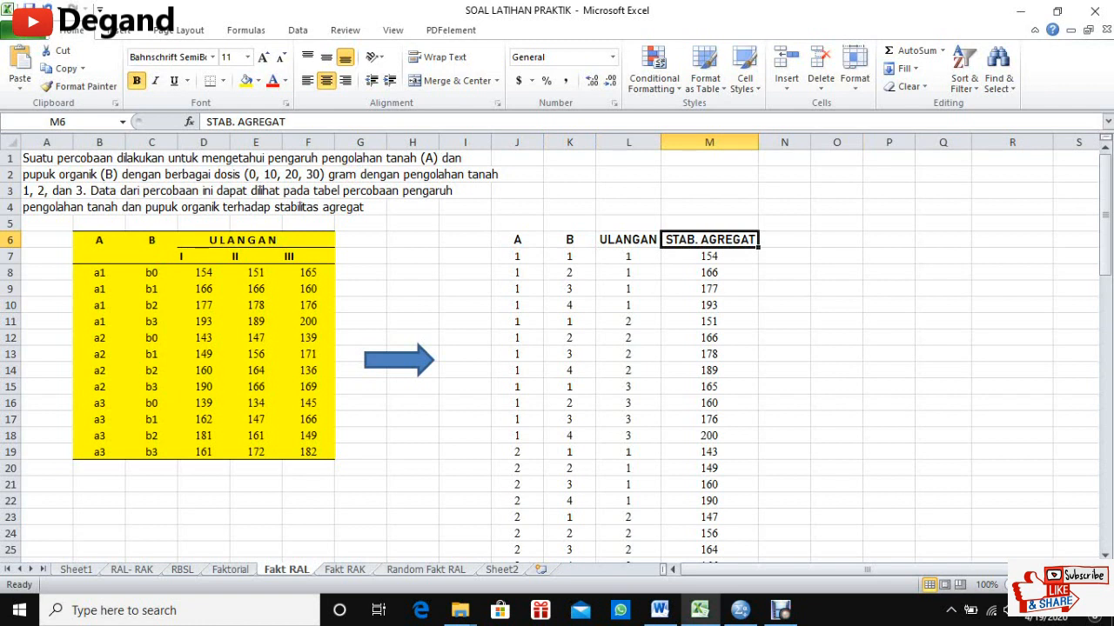
# Compare the factor A codes 1, 2 and 3 in the list with treatments a1, a2 and a3 in the yellow table.
pyautogui.click(517, 257)
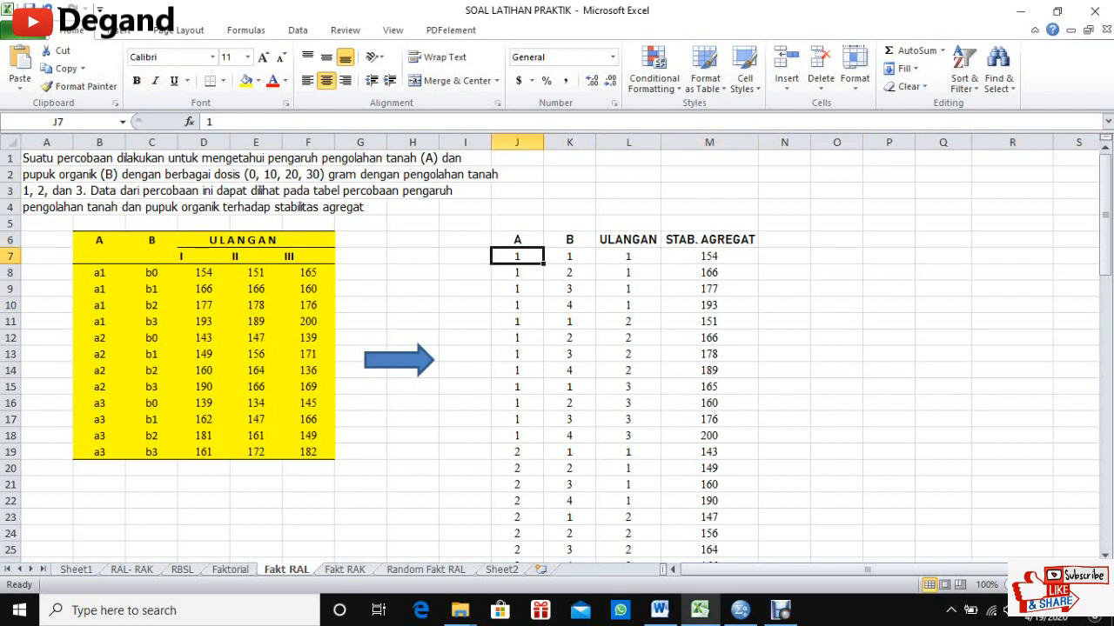
pyautogui.click(100, 273)
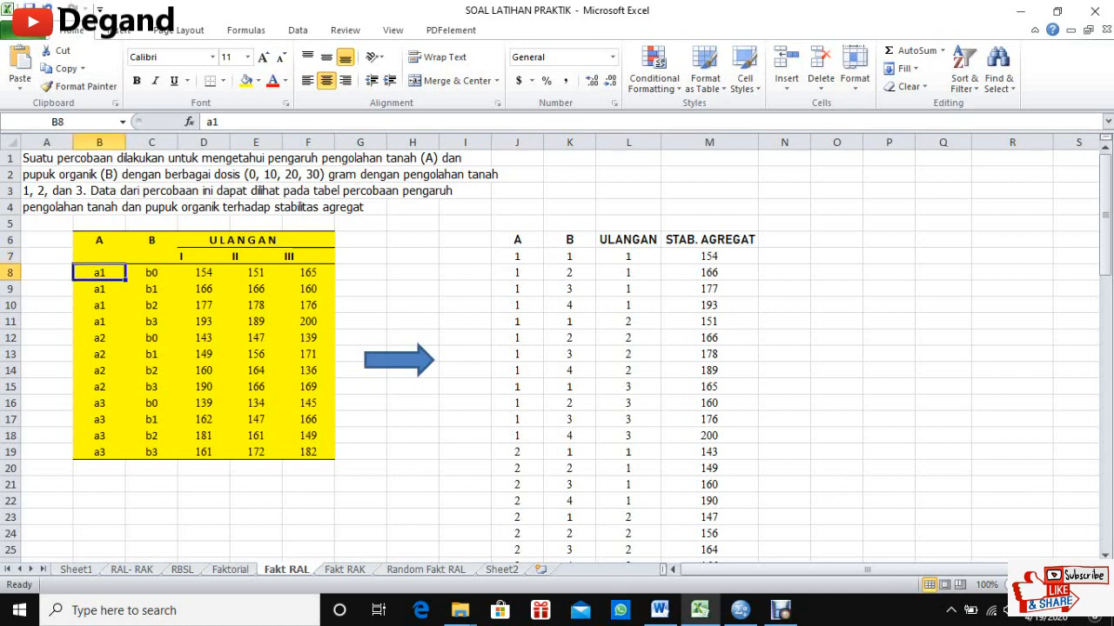
pyautogui.click(517, 452)
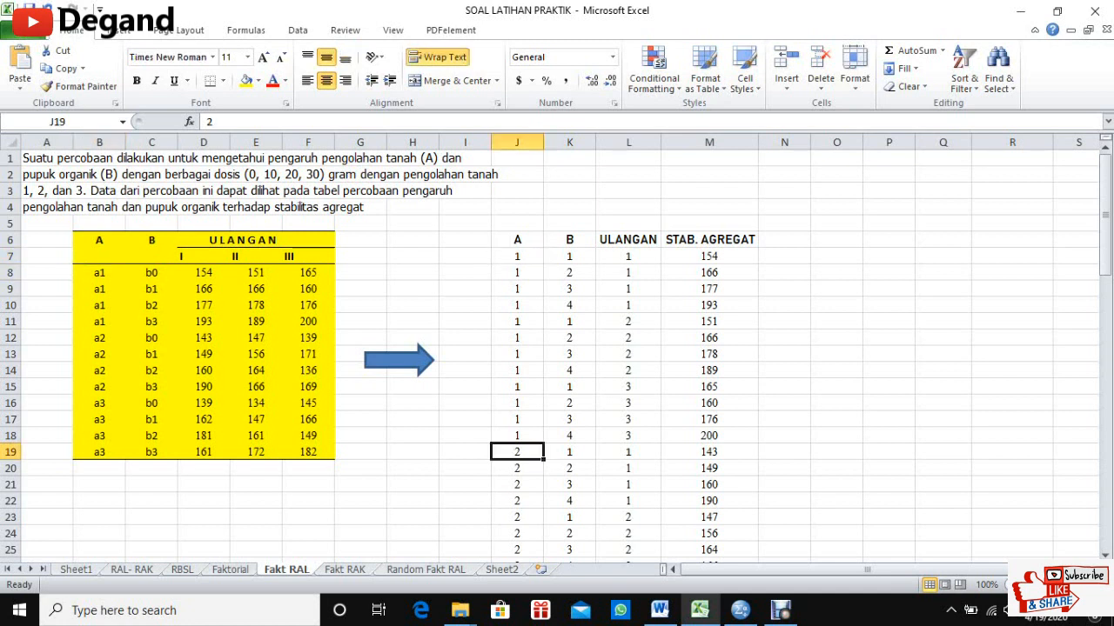
pyautogui.click(100, 338)
pyautogui.scroll(-1, 550, 348)
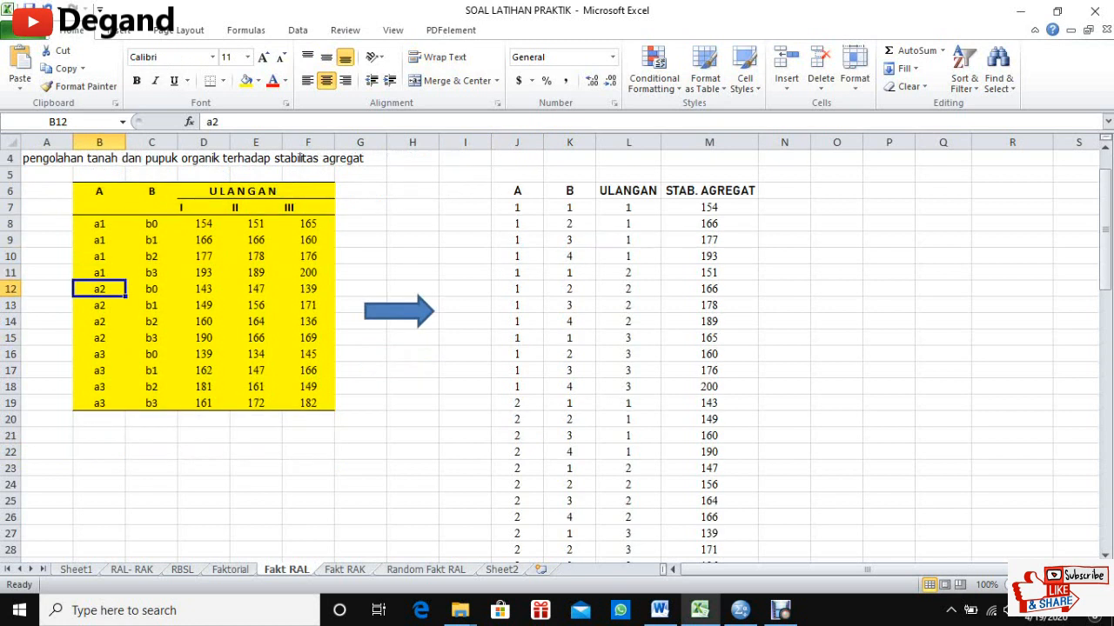
pyautogui.scroll(-3, 550, 348)
pyautogui.click(517, 452)
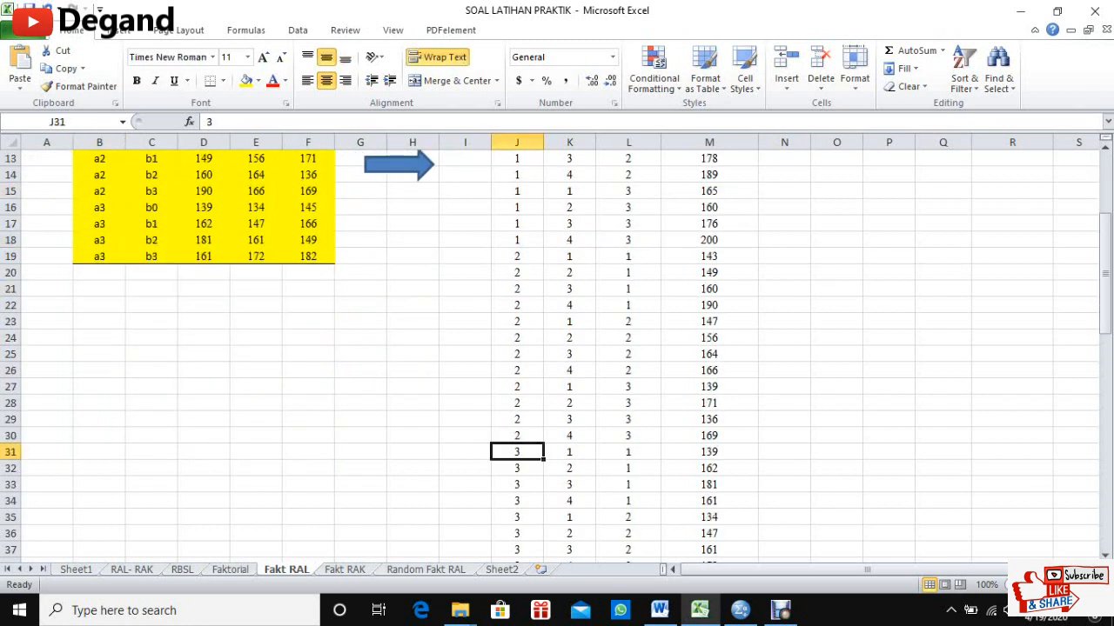
pyautogui.click(99, 208)
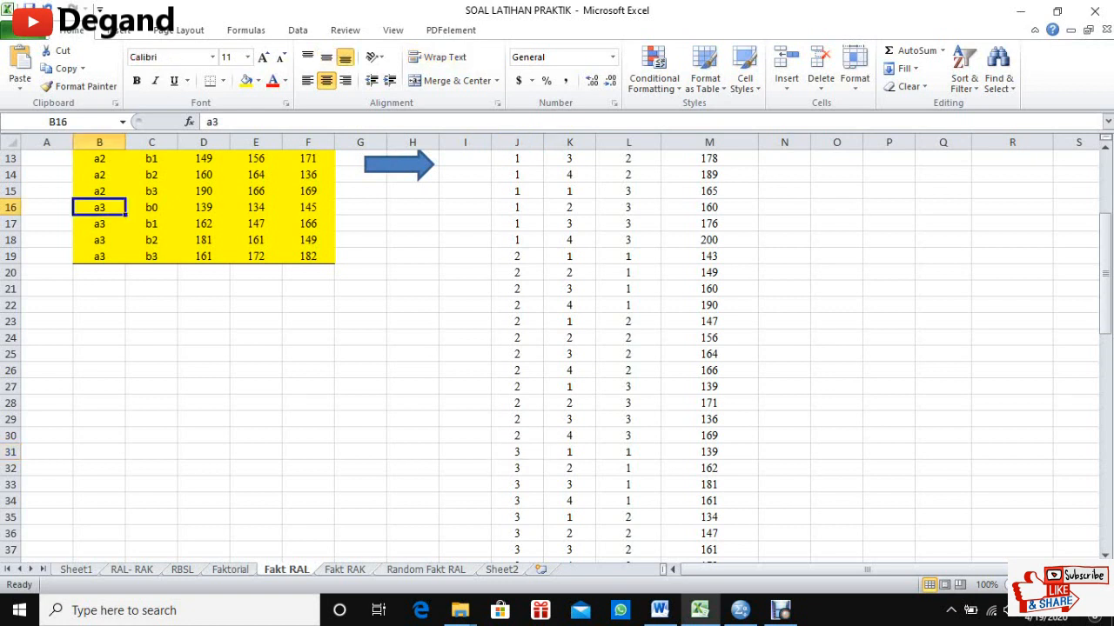
pyautogui.scroll(3, 557, 348)
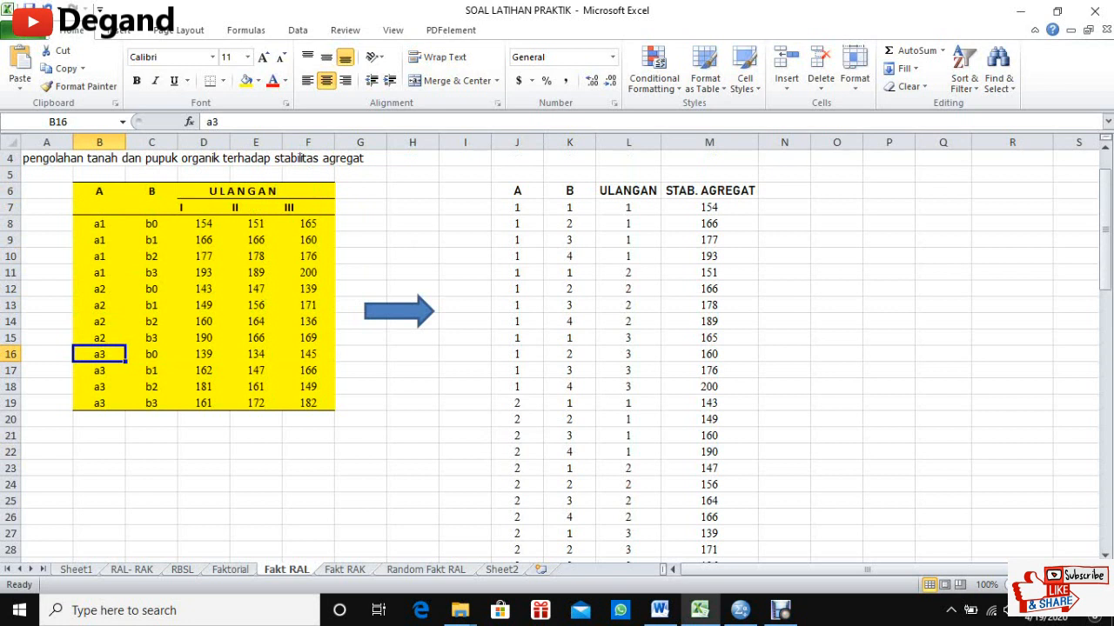
# Examine the factor B codes 1 to 4 in K7:K10 against levels b0 to b3 of the yellow table.
pyautogui.click(570, 208)
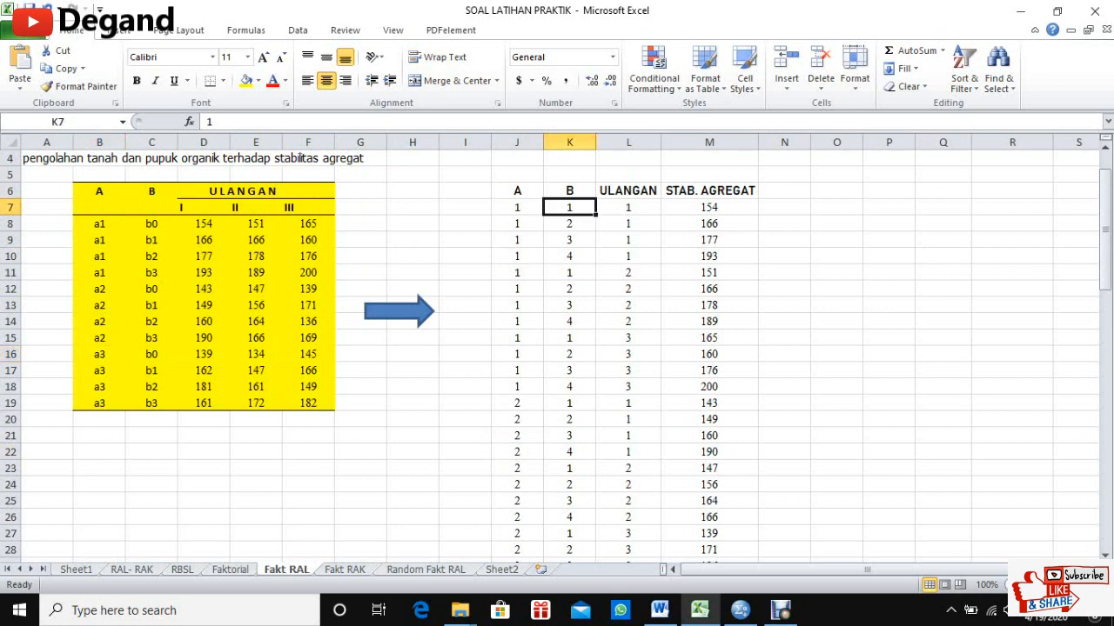
pyautogui.click(568, 224)
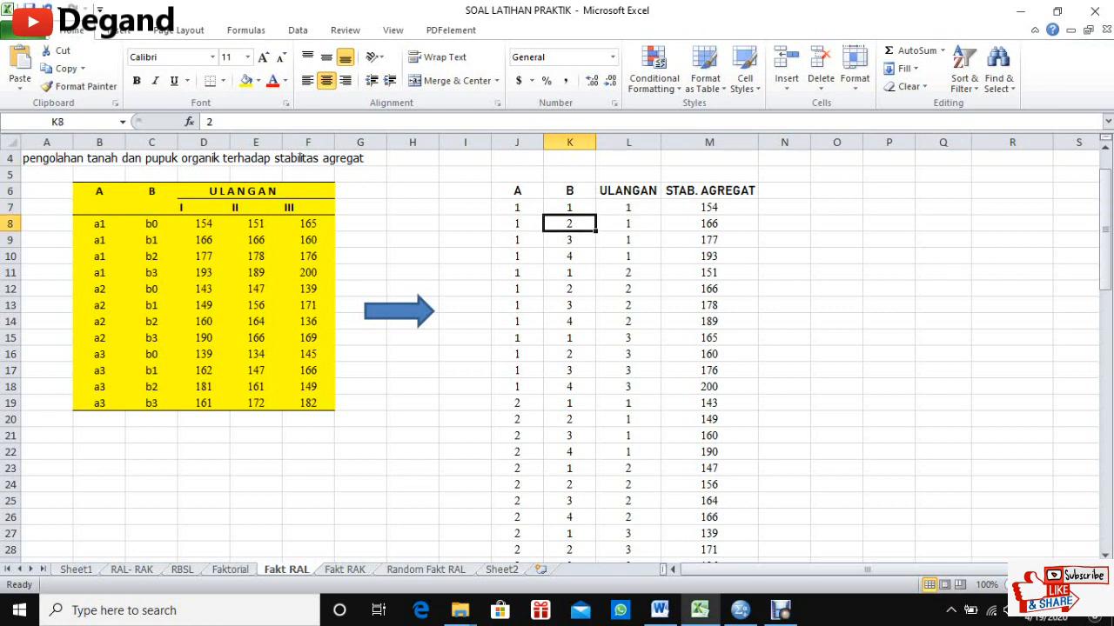
pyautogui.click(569, 241)
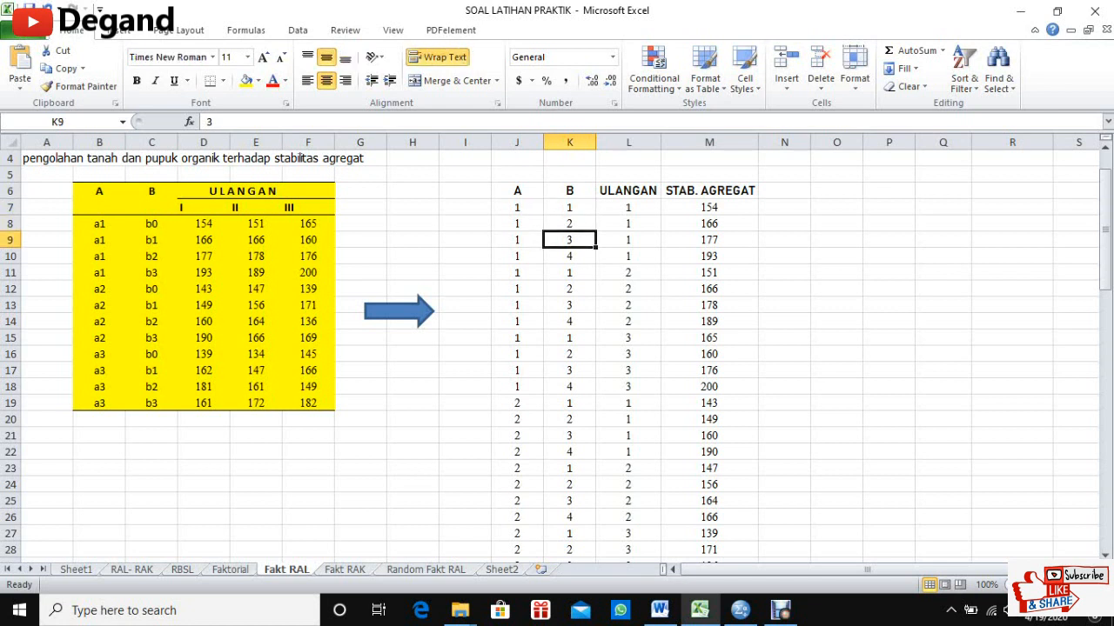
pyautogui.click(569, 255)
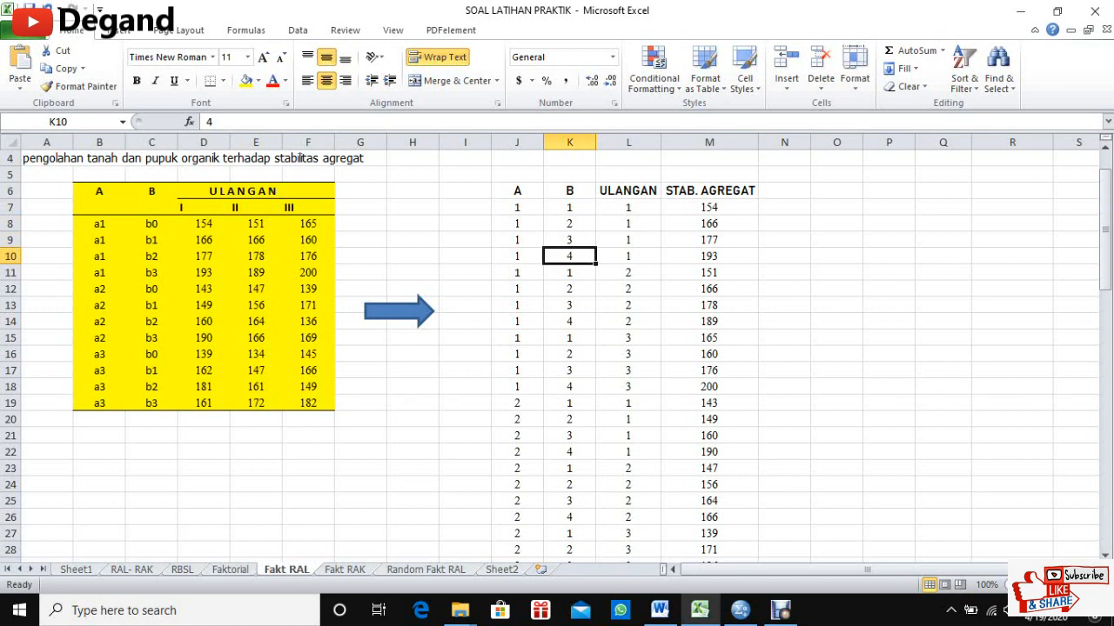
pyautogui.click(784, 289)
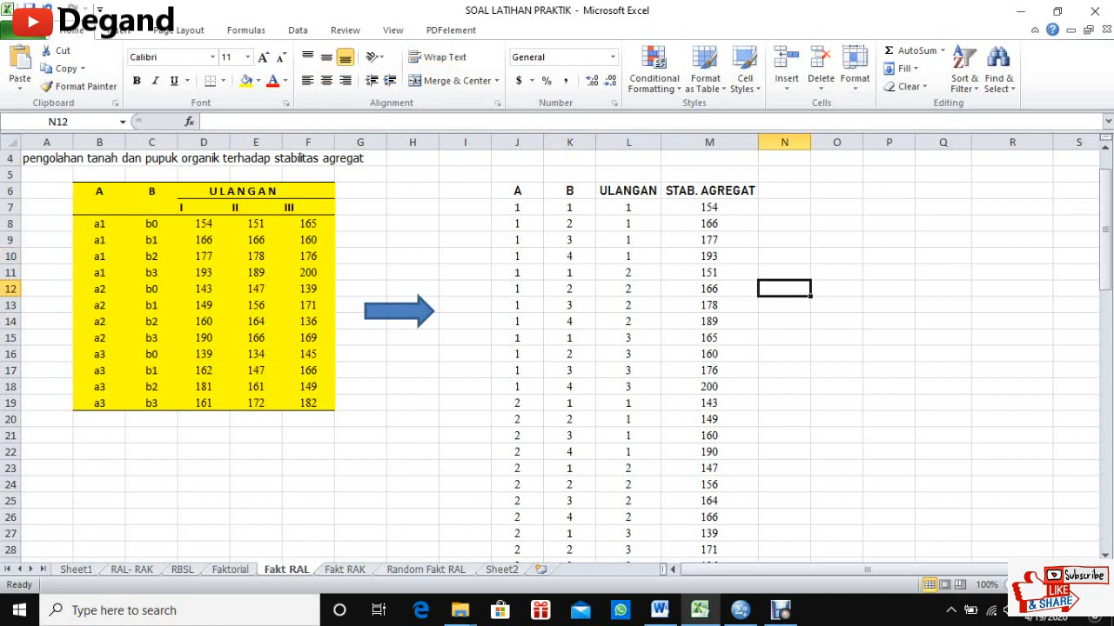
# Trace treatment a1 b0 of replicate I through the list's first record, from its A code to its STAB. AGREGAT value.
pyautogui.click(99, 223)
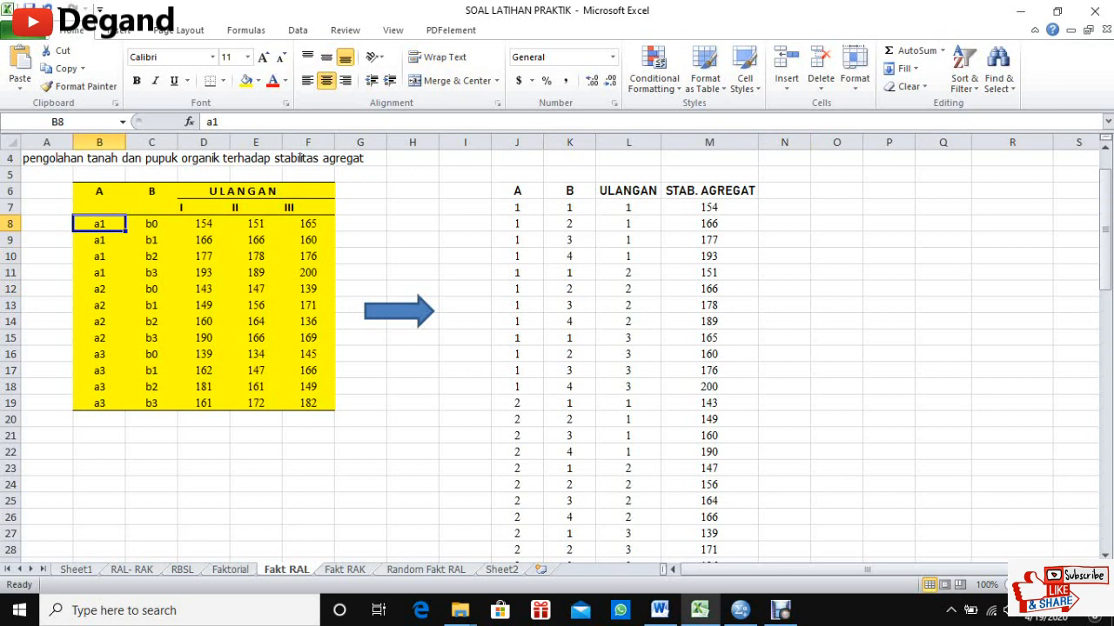
pyautogui.click(517, 208)
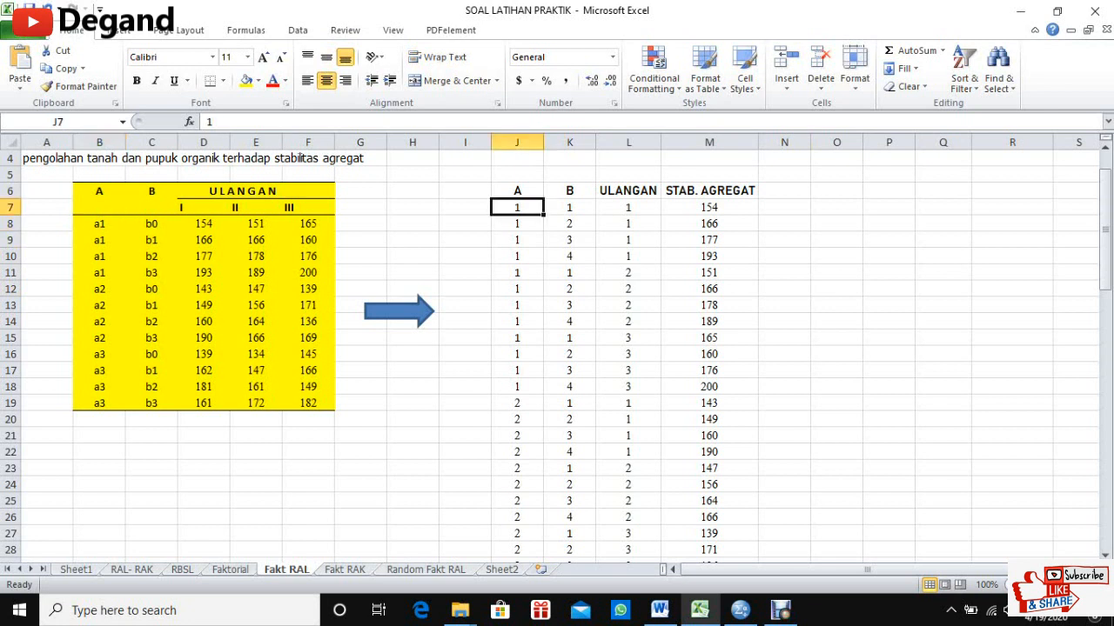
pyautogui.click(569, 207)
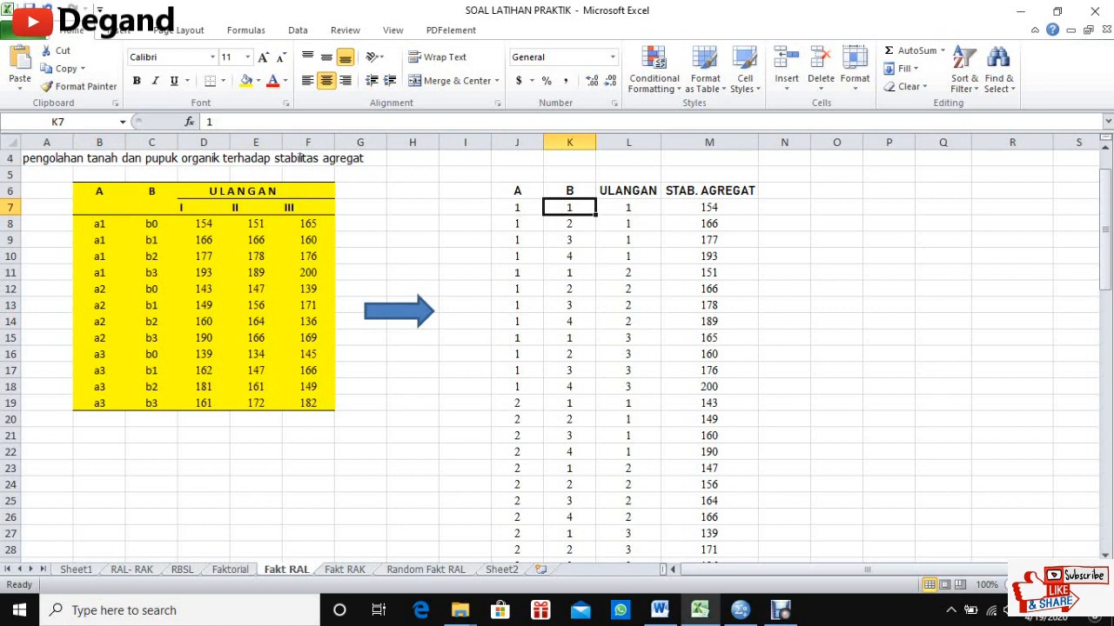
pyautogui.click(628, 207)
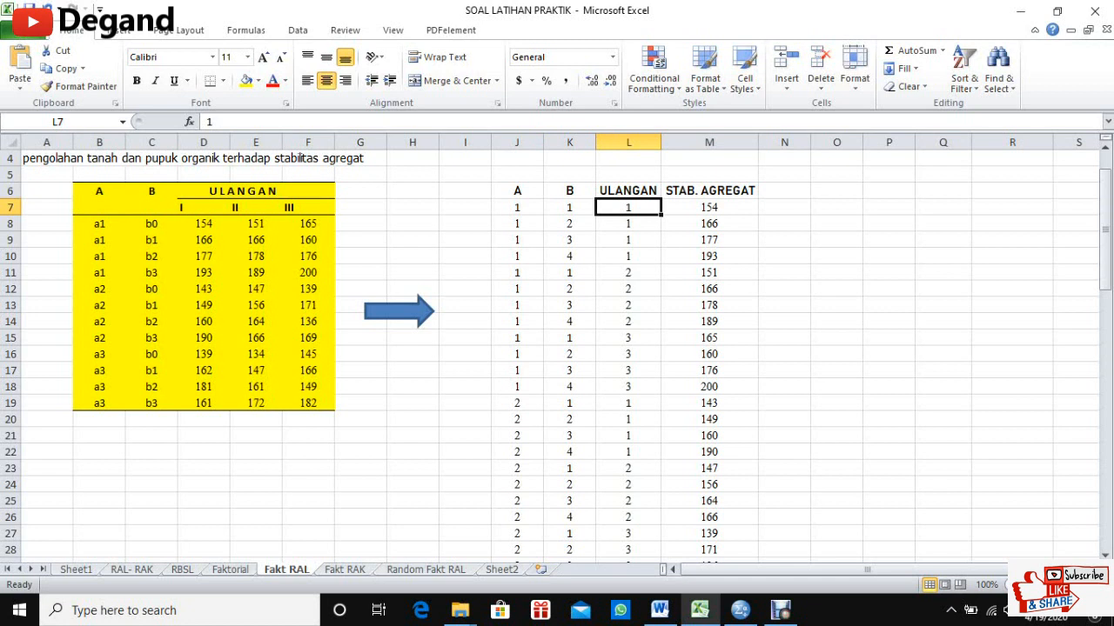
pyautogui.click(709, 207)
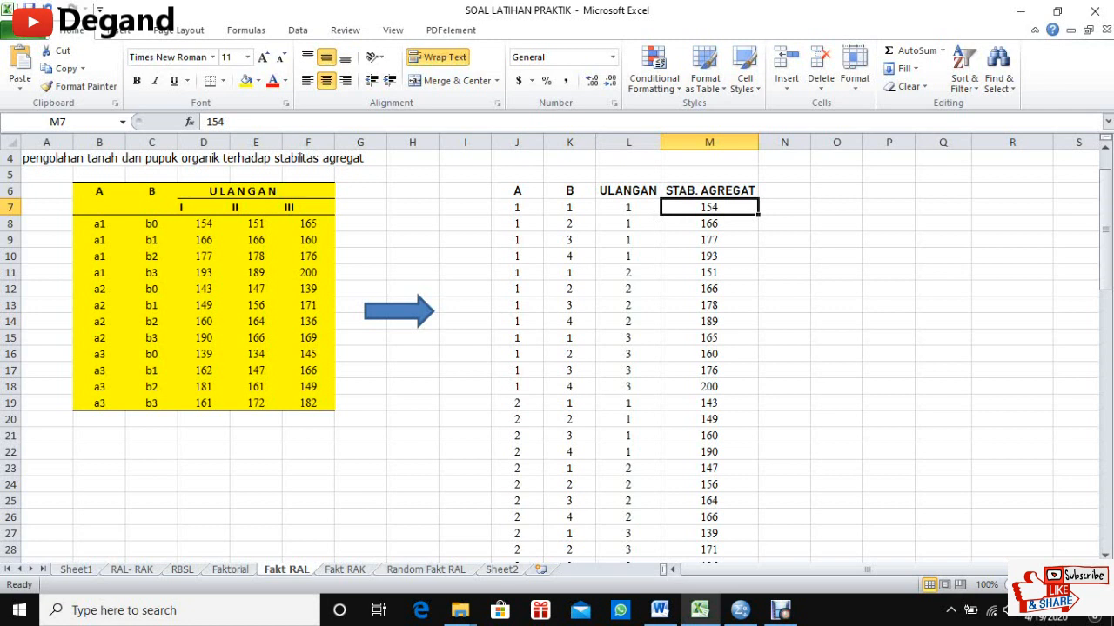
# Inspect the a1 b1 treatment in the yellow table and its replicate I value in D9.
pyautogui.click(99, 240)
pyautogui.click(99, 223)
pyautogui.click(100, 240)
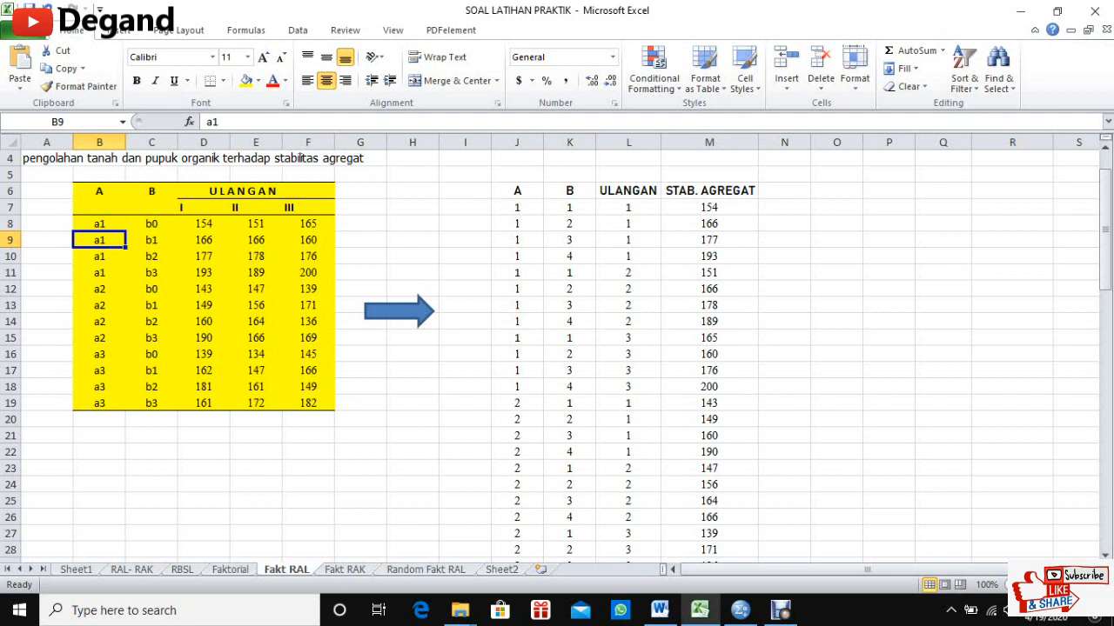
pyautogui.click(152, 240)
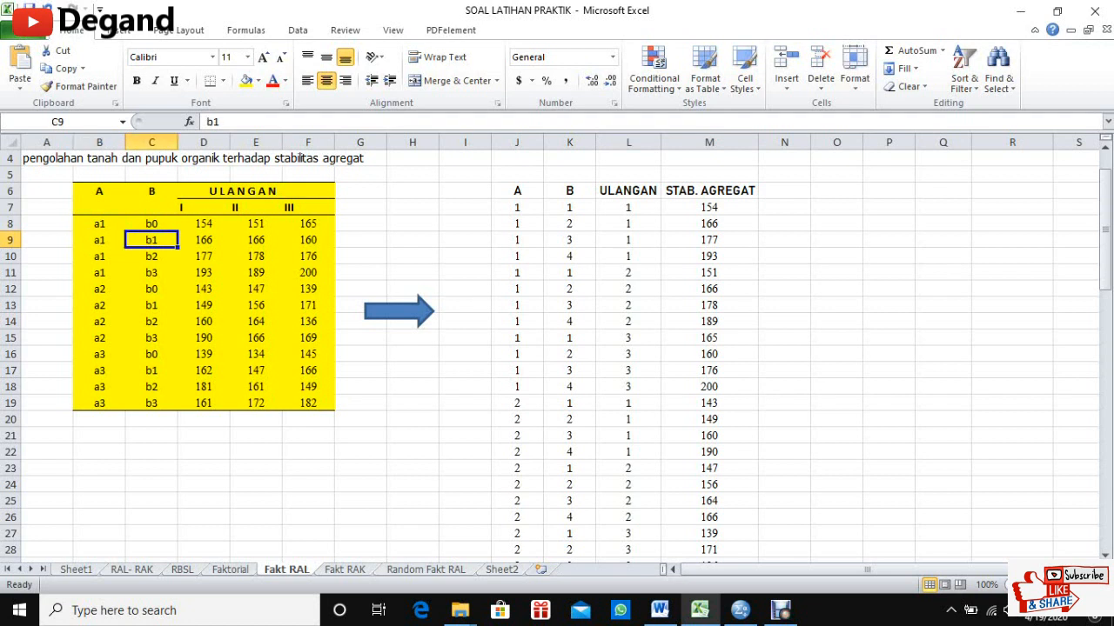
pyautogui.click(203, 241)
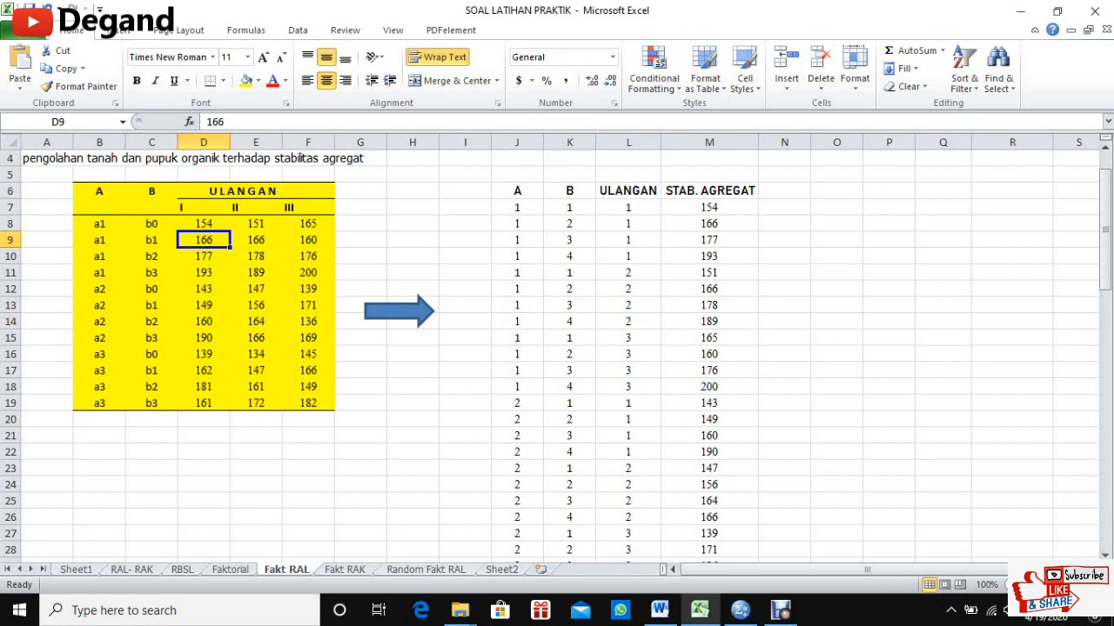
# Compare treatment a1 b2 of replicate I in row 10 of the yellow table with the list's record in J9:M9.
pyautogui.click(100, 256)
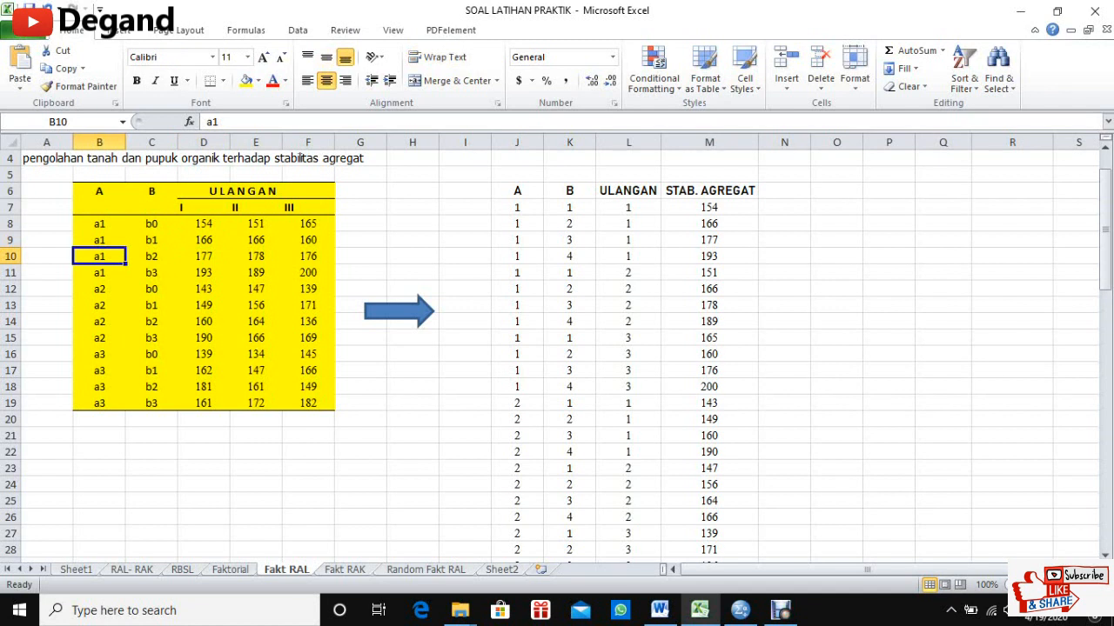
pyautogui.click(517, 240)
pyautogui.click(152, 255)
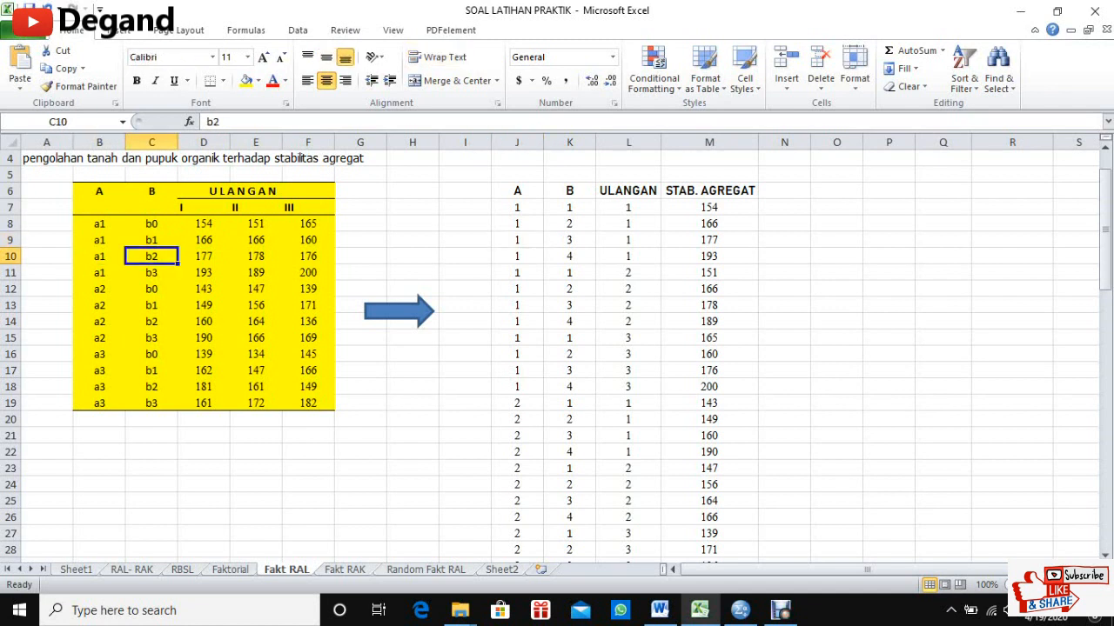
pyautogui.click(569, 240)
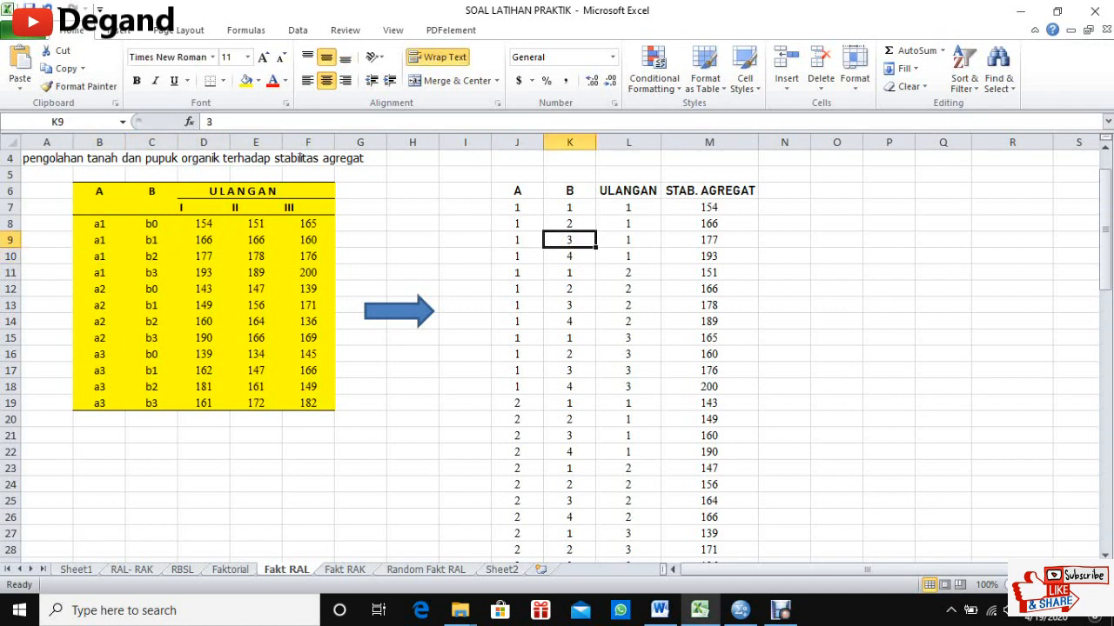
pyautogui.click(628, 240)
pyautogui.click(204, 257)
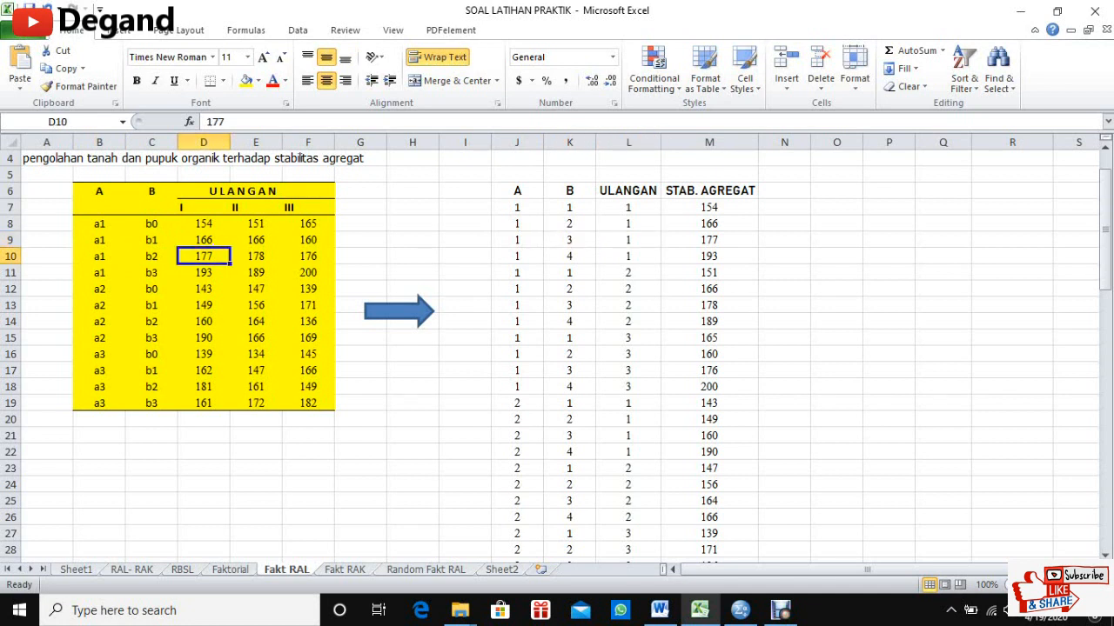
pyautogui.click(709, 240)
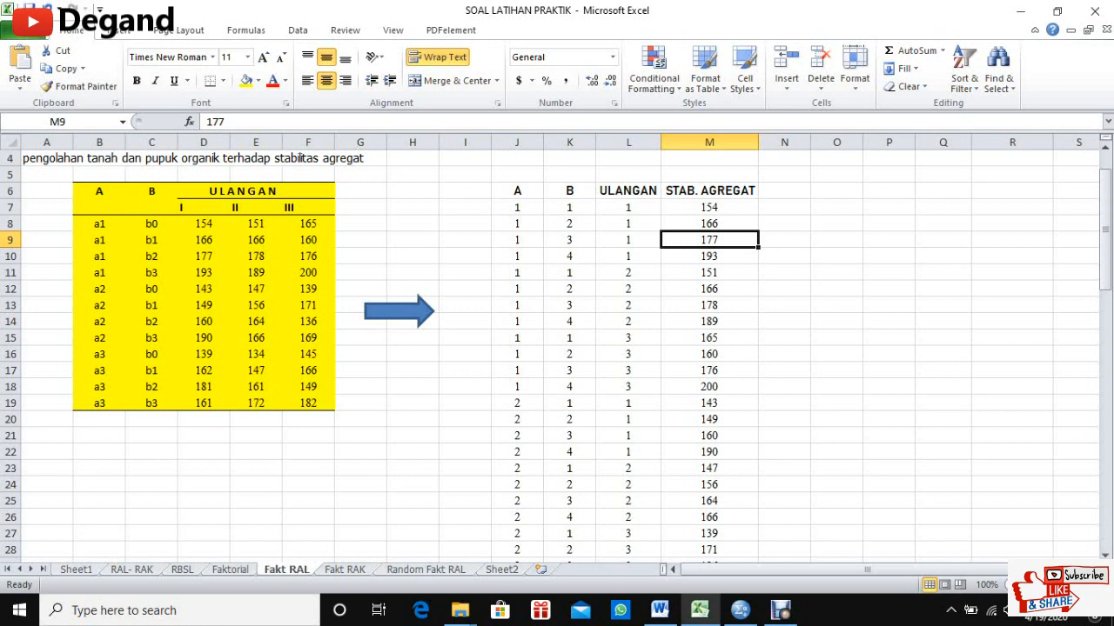
# Review the list's records for factor A levels 2 and 3, from row 19 down to row 42.
pyautogui.click(517, 420)
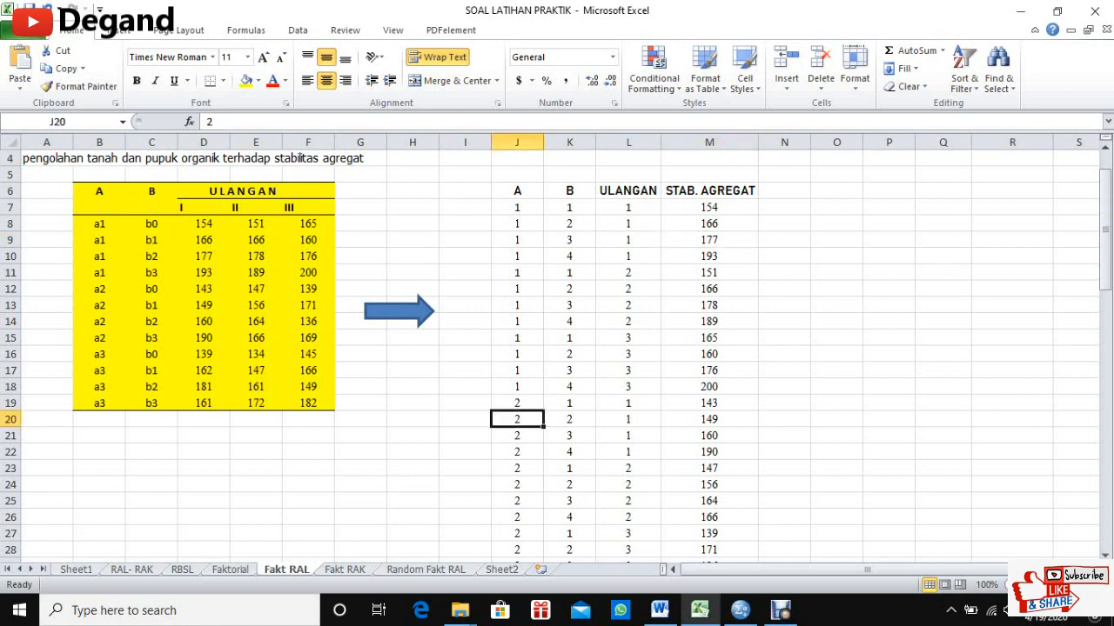
pyautogui.click(517, 403)
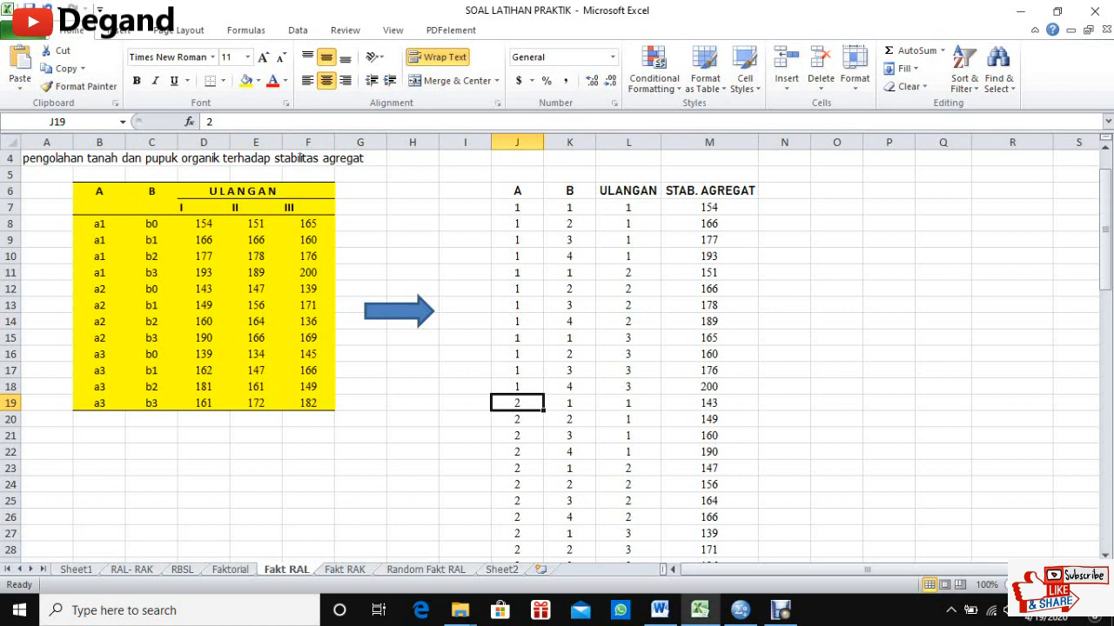
pyautogui.scroll(-4, 557, 348)
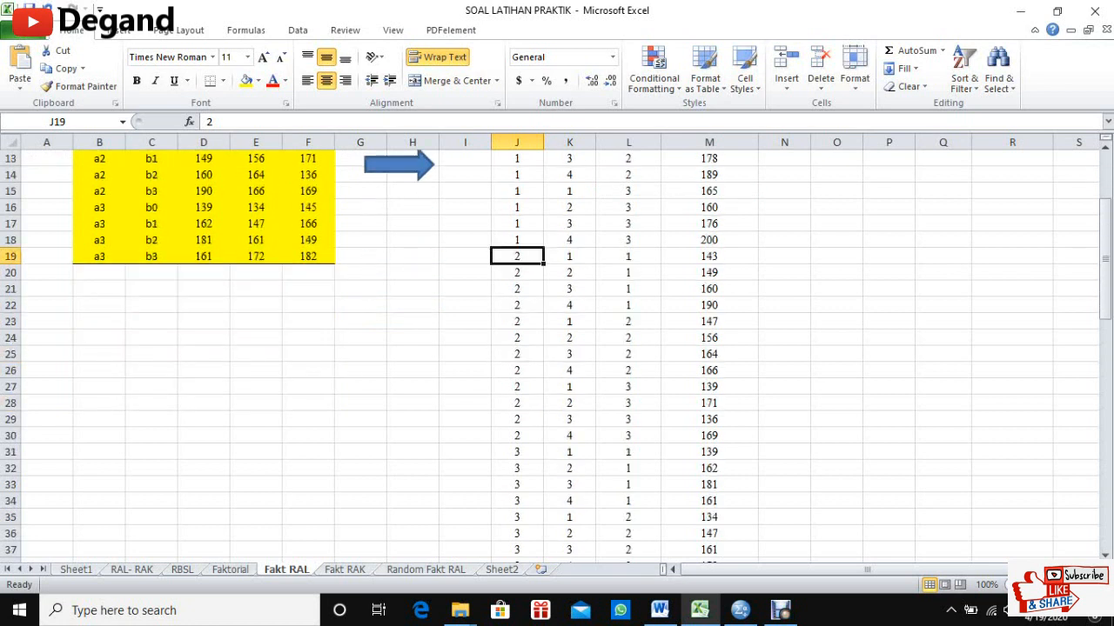
pyautogui.scroll(-2, 556, 348)
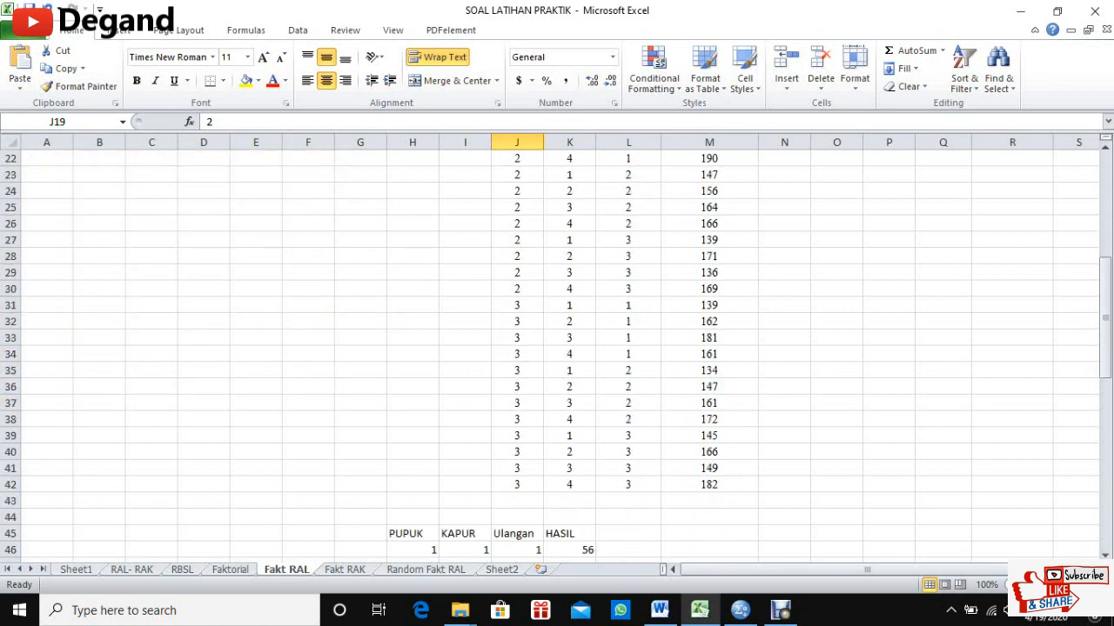
pyautogui.click(517, 485)
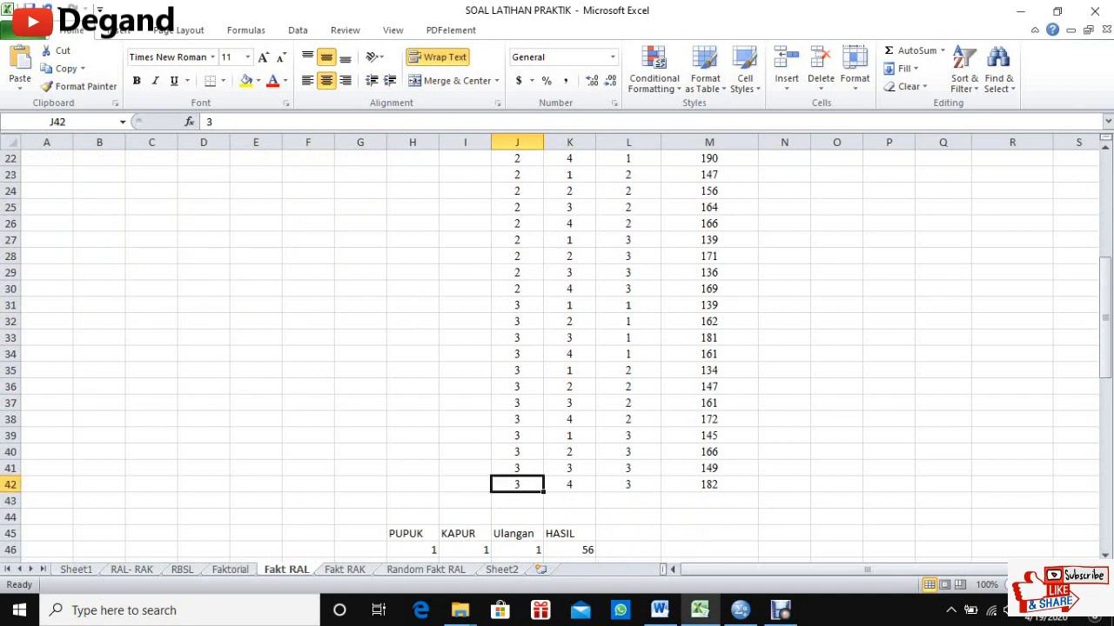
pyautogui.scroll(2, 556, 348)
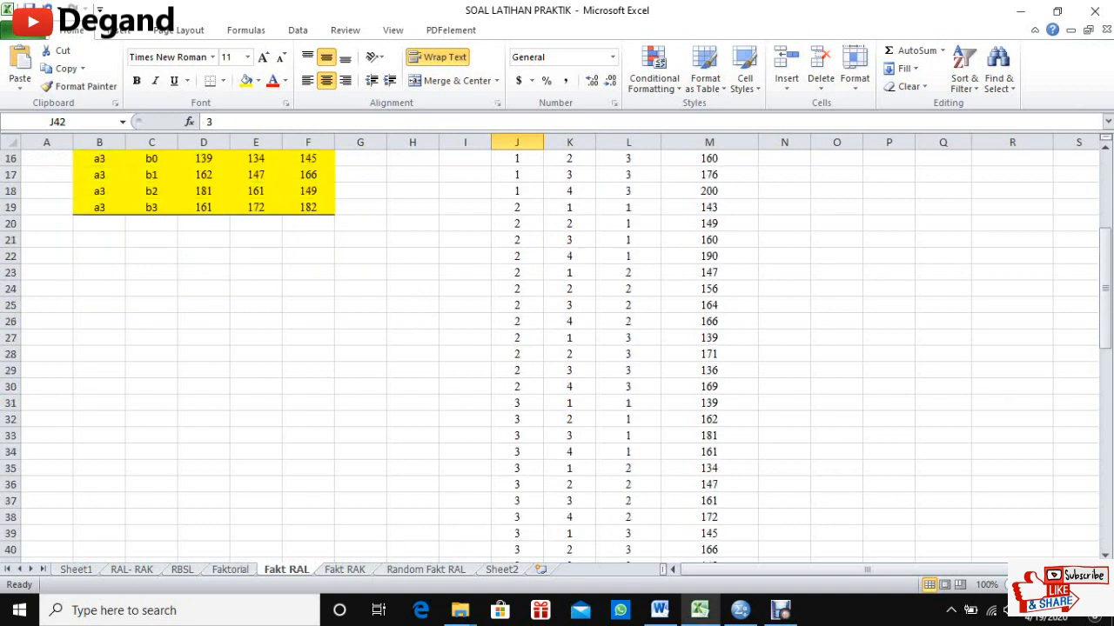
# Compare the list's last record in J42:M42 with the a3 b3 value of replicate III in the yellow table.
pyautogui.scroll(-2, 557, 348)
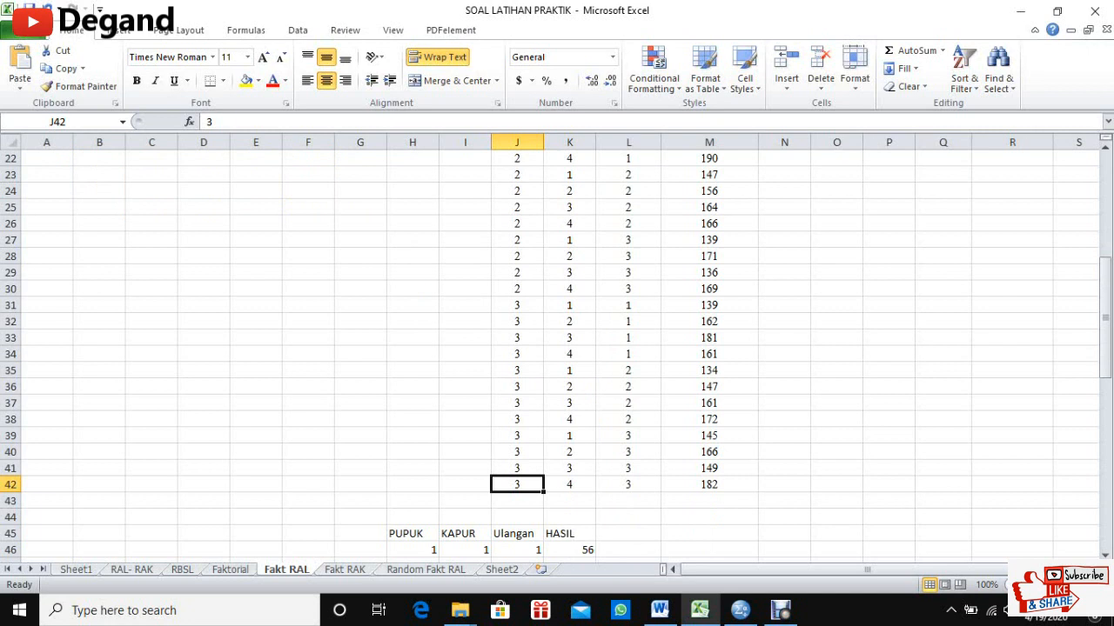
pyautogui.click(569, 485)
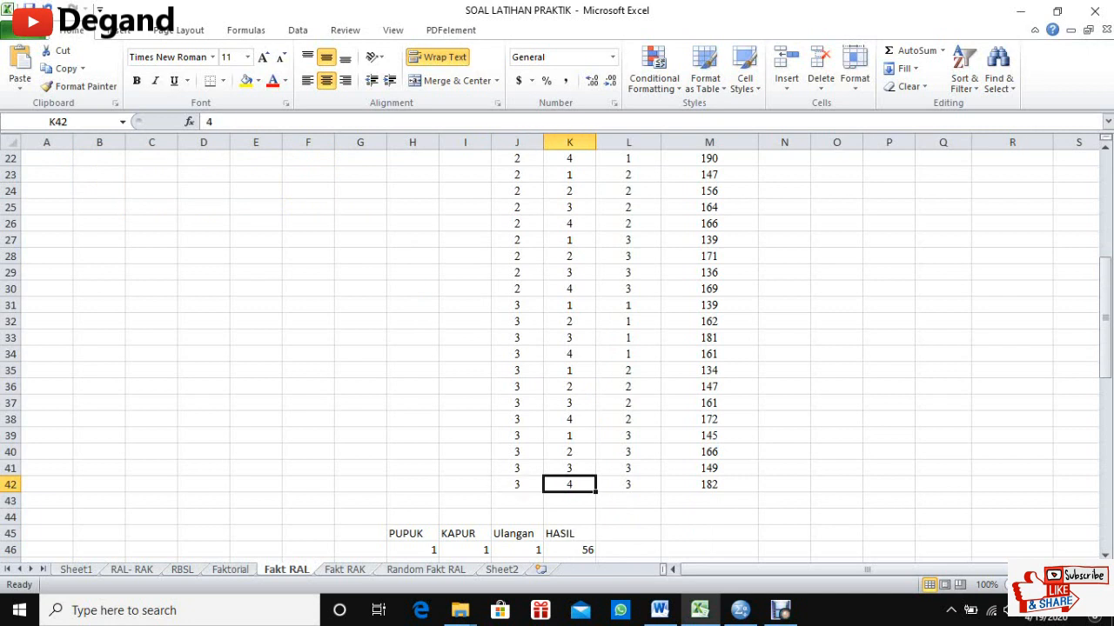
pyautogui.click(628, 484)
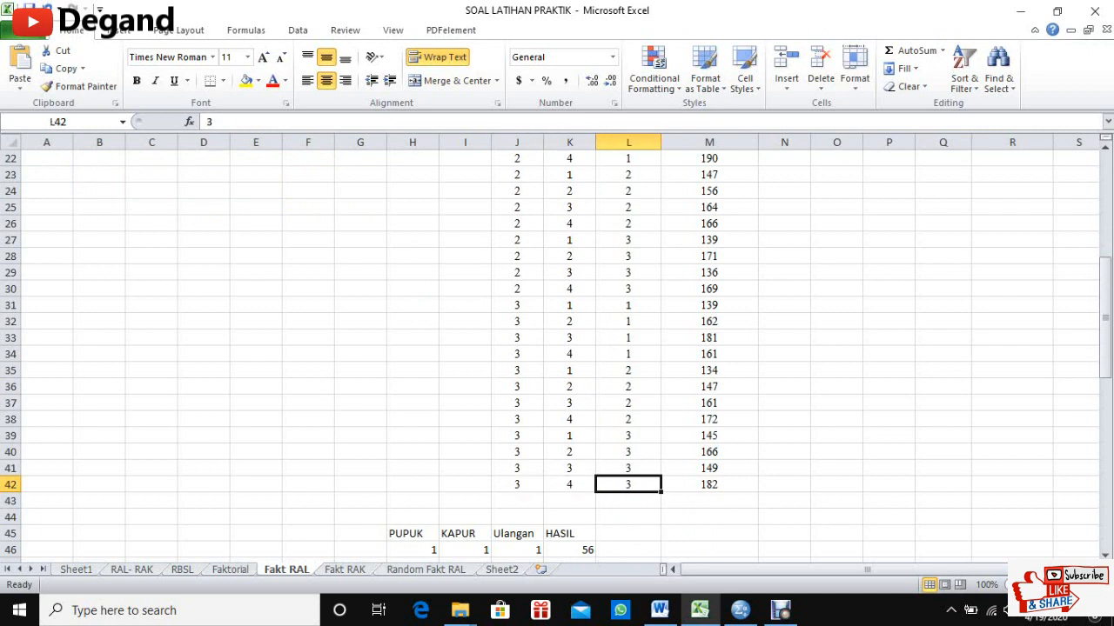
pyautogui.click(709, 484)
pyautogui.scroll(2, 709, 485)
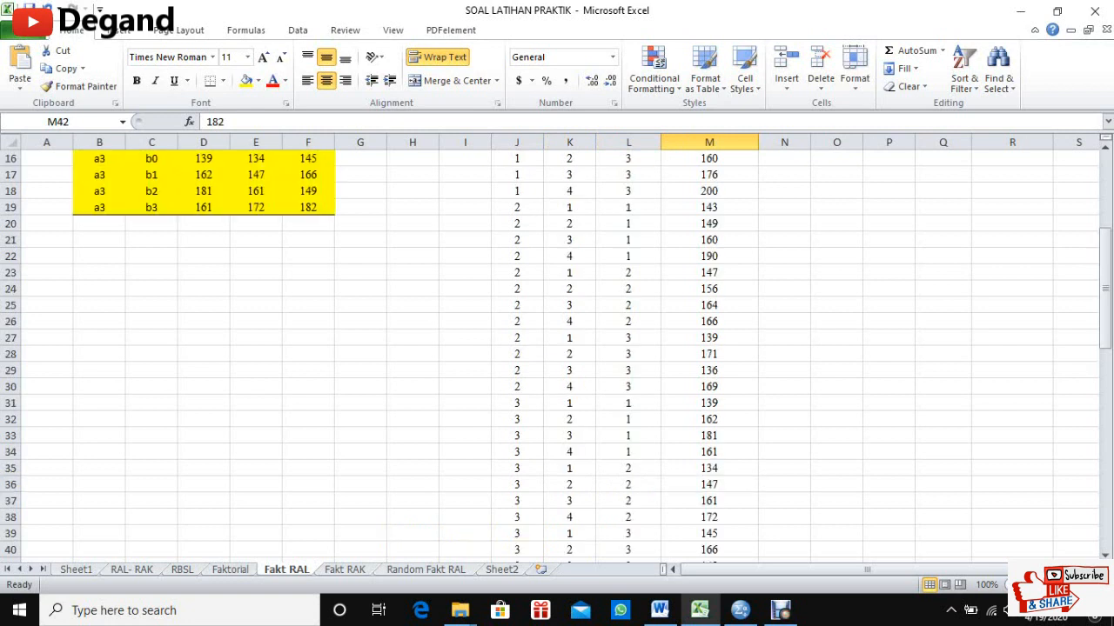
pyautogui.click(308, 207)
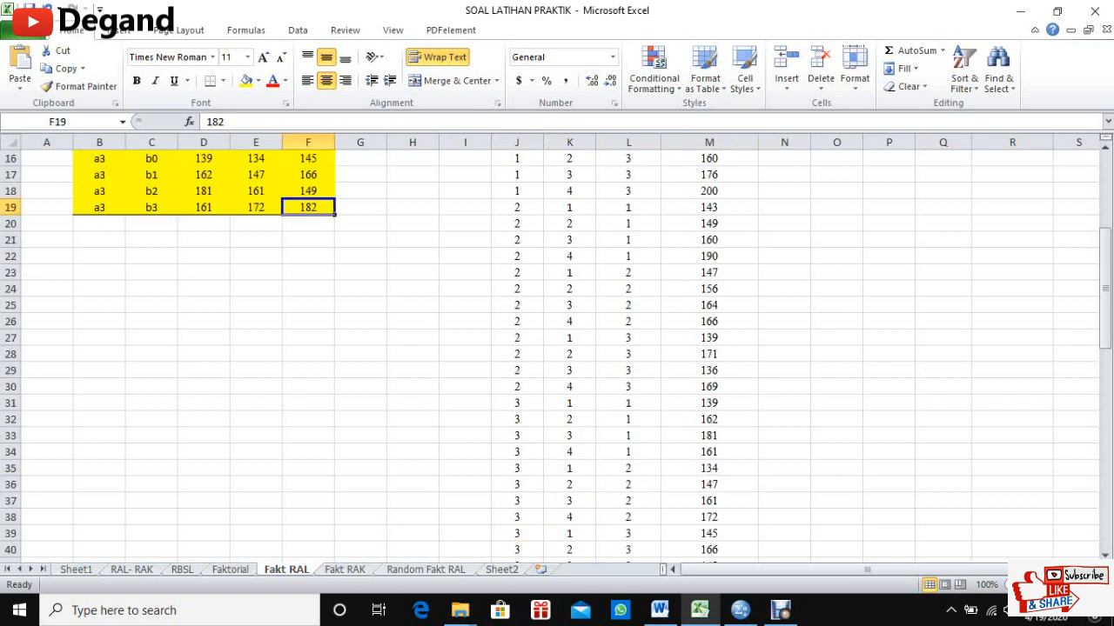
pyautogui.scroll(5, 308, 208)
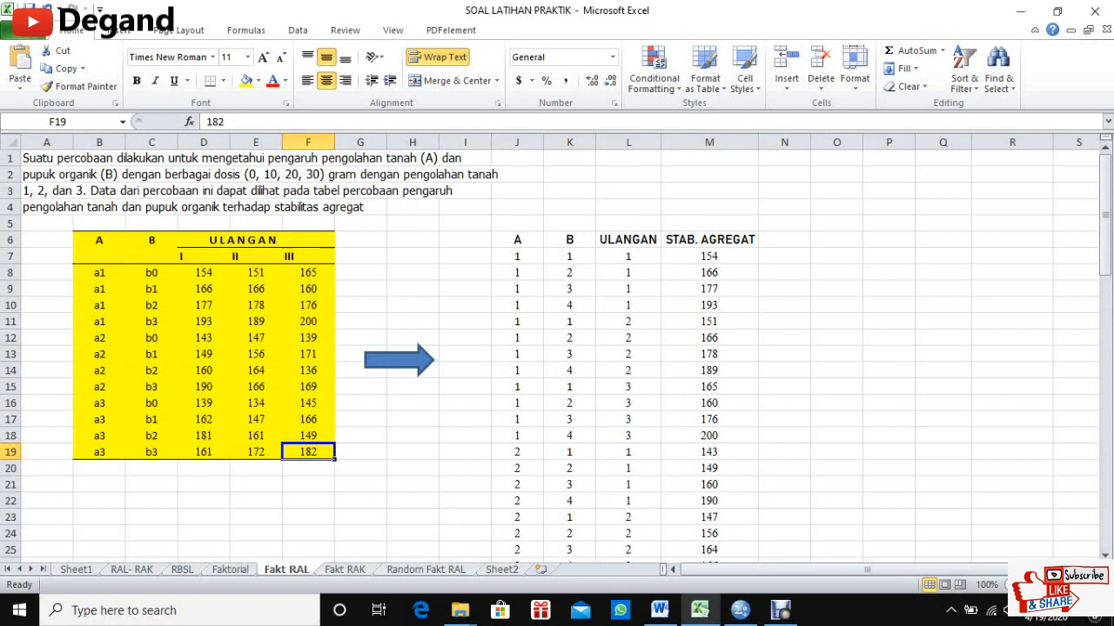
# Copy the coded list records J7:M42 and paste them into the empty SPSS Data Editor, starting at the first cell.
pyautogui.moveTo(517, 256); pyautogui.dragTo(757, 509)
pyautogui.click(63, 69)
pyautogui.scroll(7, 557, 348)
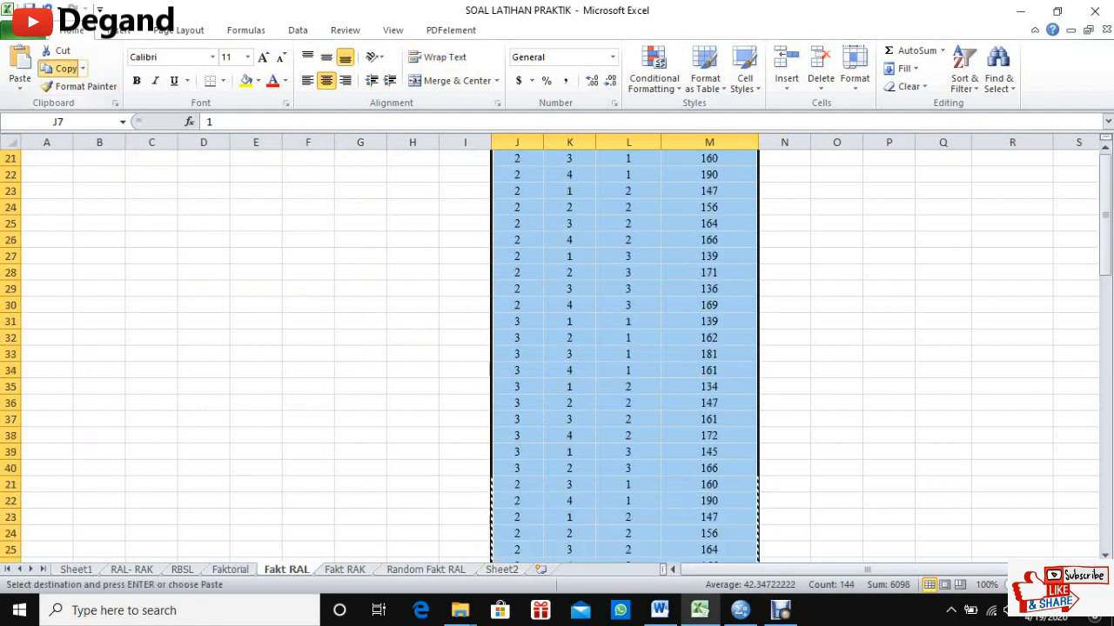
pyautogui.click(741, 610)
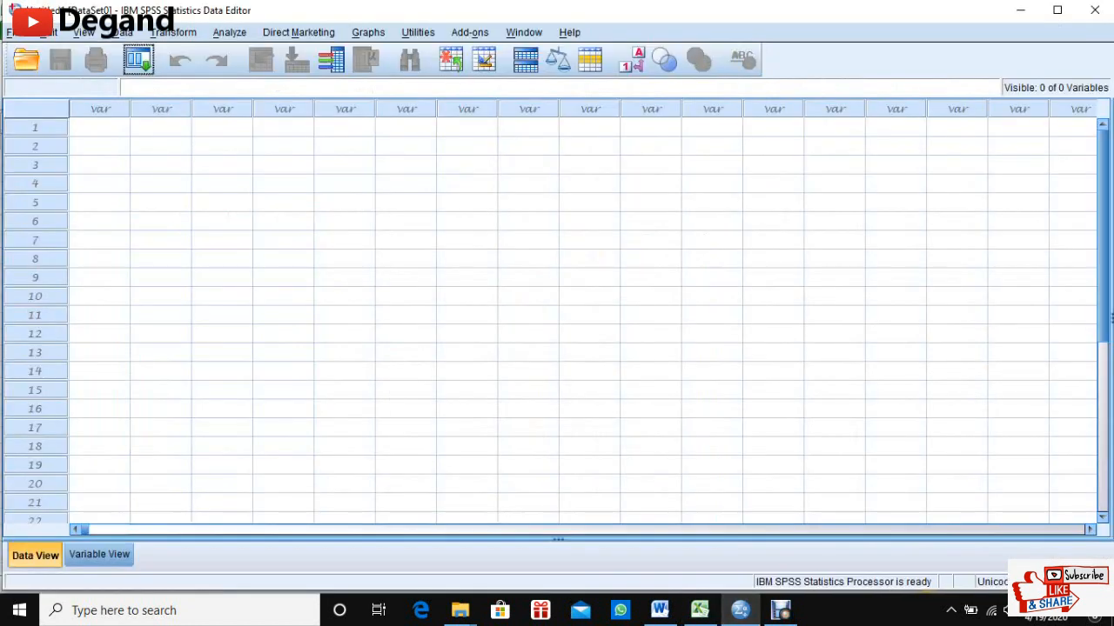
pyautogui.click(99, 128)
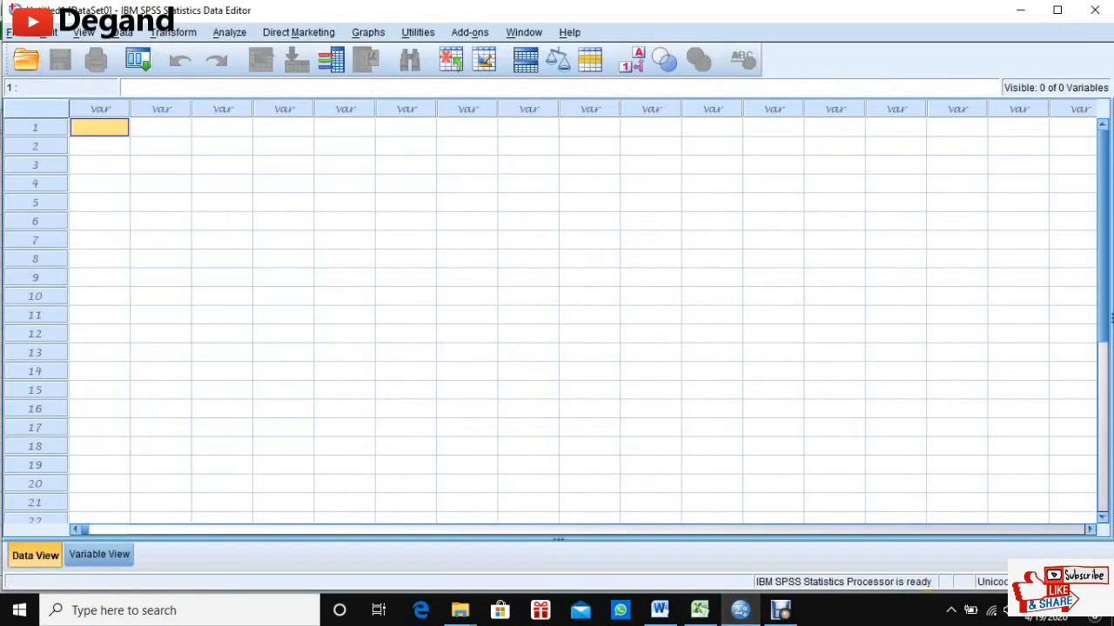
pyautogui.click(48, 32)
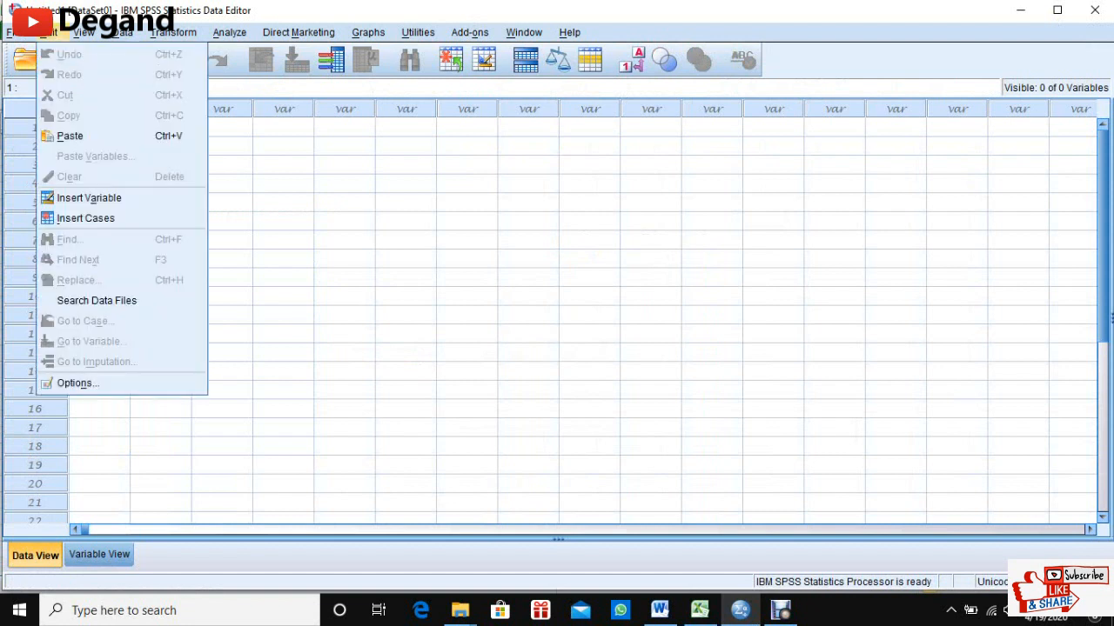
pyautogui.click(70, 136)
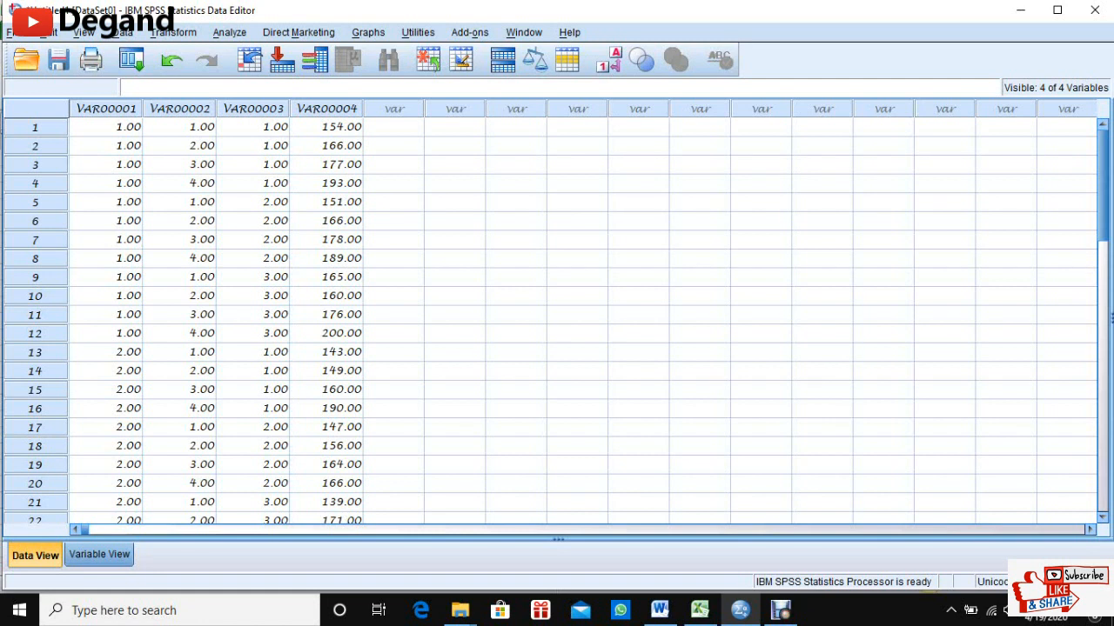
# In the variable definitions, rename the first variable A and set its decimals to 0.
pyautogui.click(99, 555)
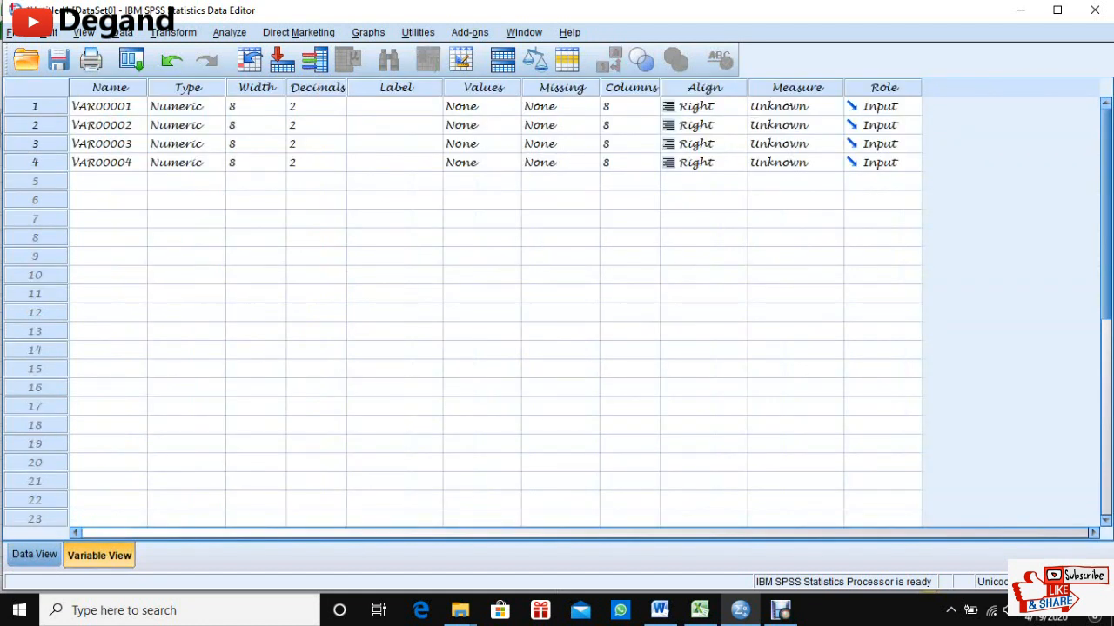
pyautogui.click(108, 106)
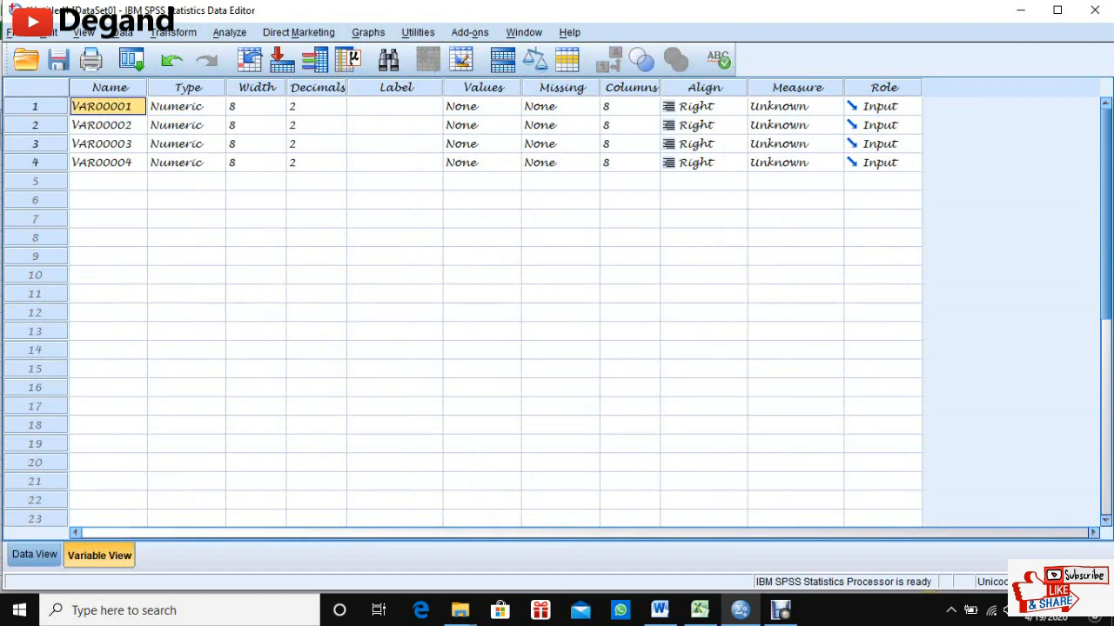
pyautogui.write('a')
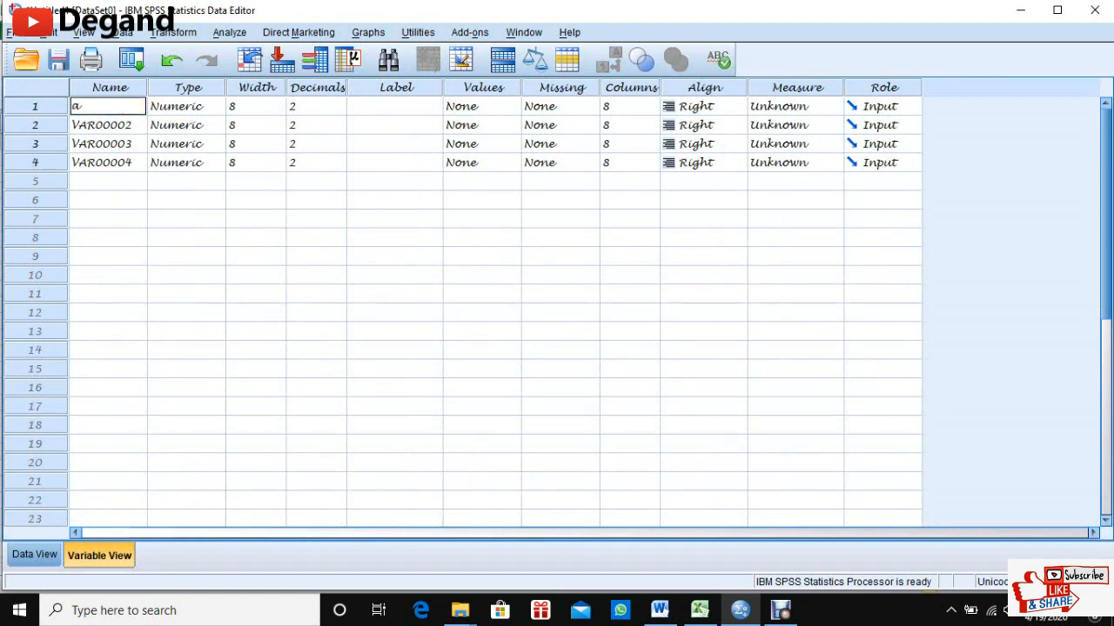
pyautogui.press('BackSpace')
pyautogui.write('A')
pyautogui.click(338, 103)
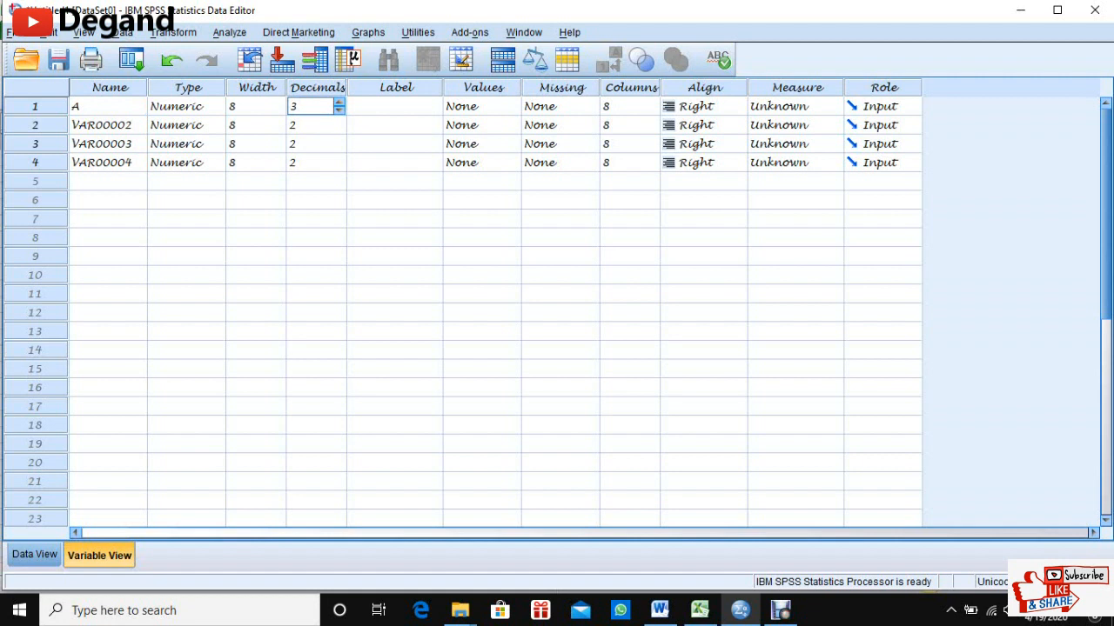
pyautogui.click(338, 110)
pyautogui.click(339, 111)
# Define the value labels of variable A as 1 = a1, 2 = a2 and 3 = a3.
pyautogui.click(509, 106)
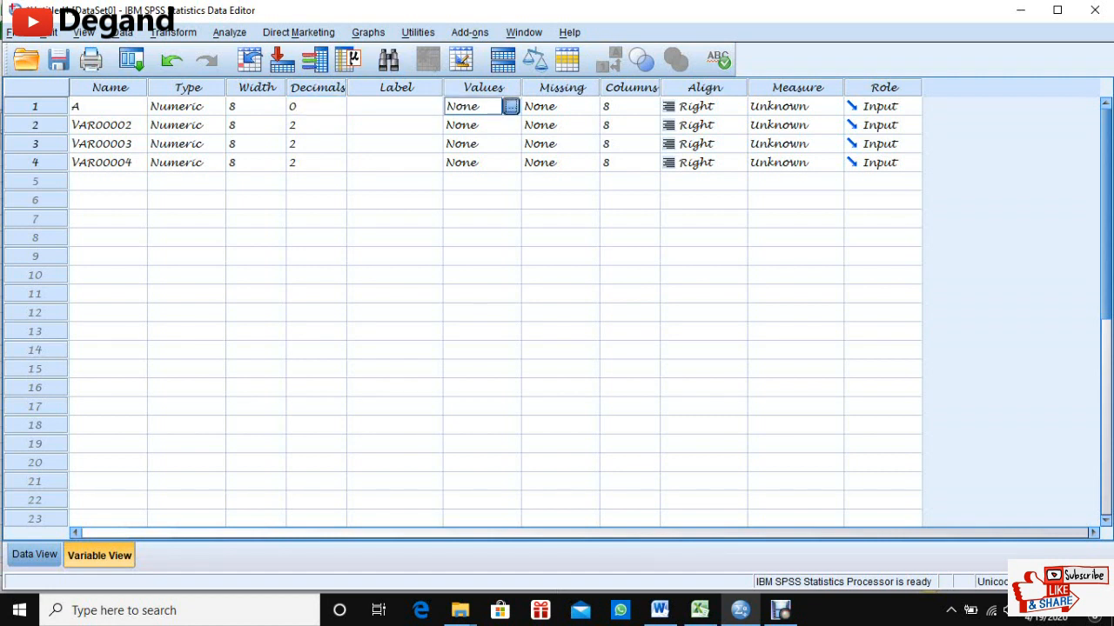
pyautogui.click(511, 107)
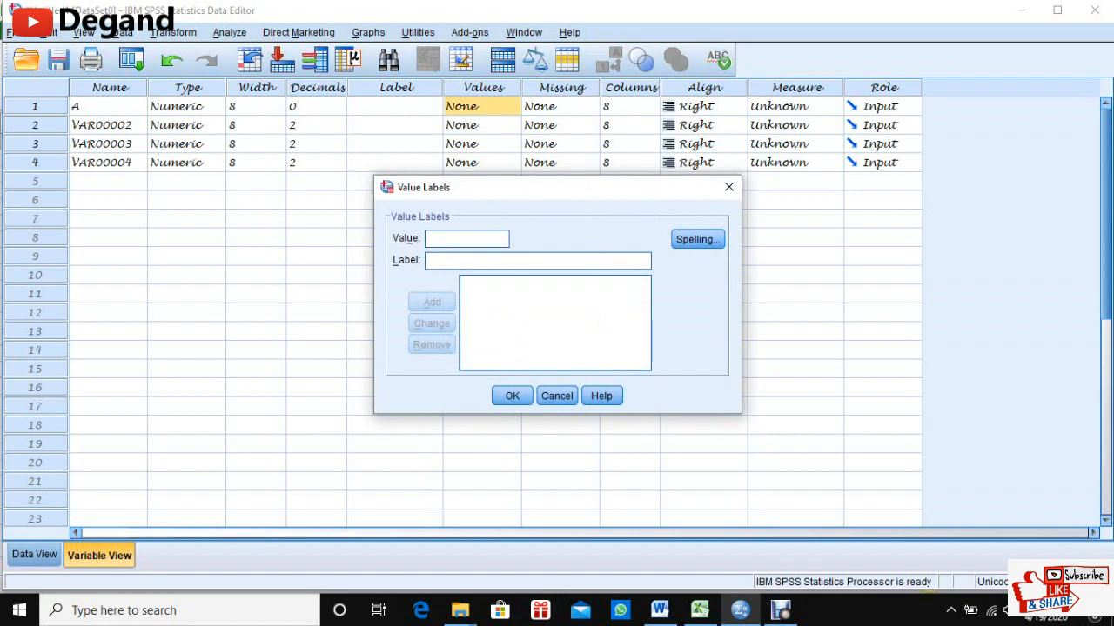
pyautogui.write('1')
pyautogui.click(487, 261)
pyautogui.write('a1')
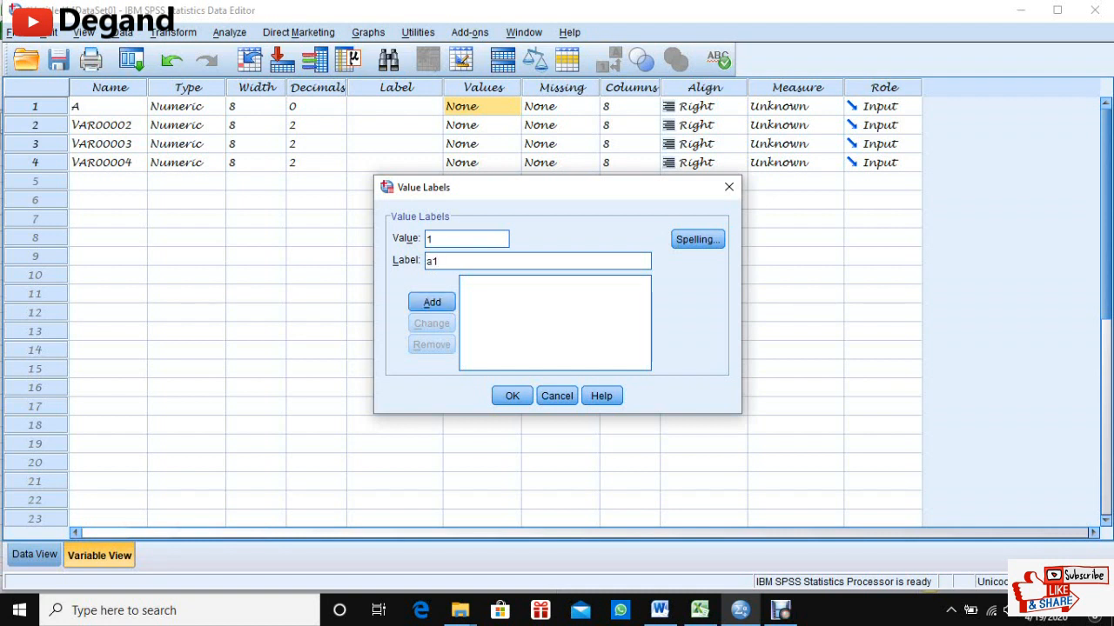
pyautogui.press('Return')
pyautogui.write('2')
pyautogui.click(487, 261)
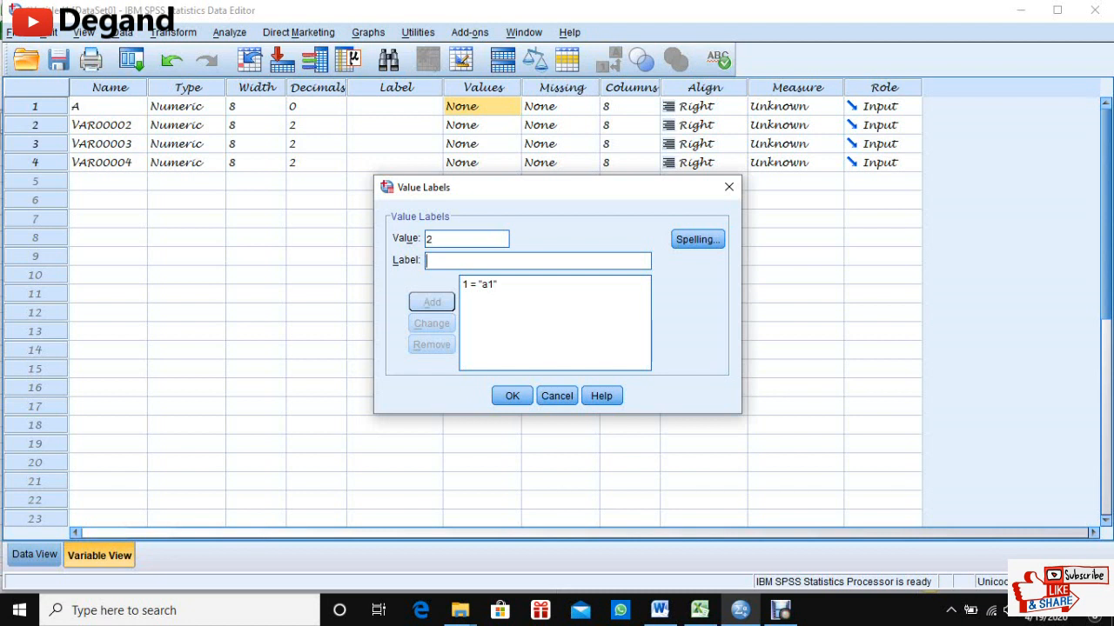
pyautogui.write('a2')
pyautogui.press('Return')
pyautogui.write('3')
pyautogui.click(487, 261)
pyautogui.write('a3')
pyautogui.press('Return')
pyautogui.click(512, 396)
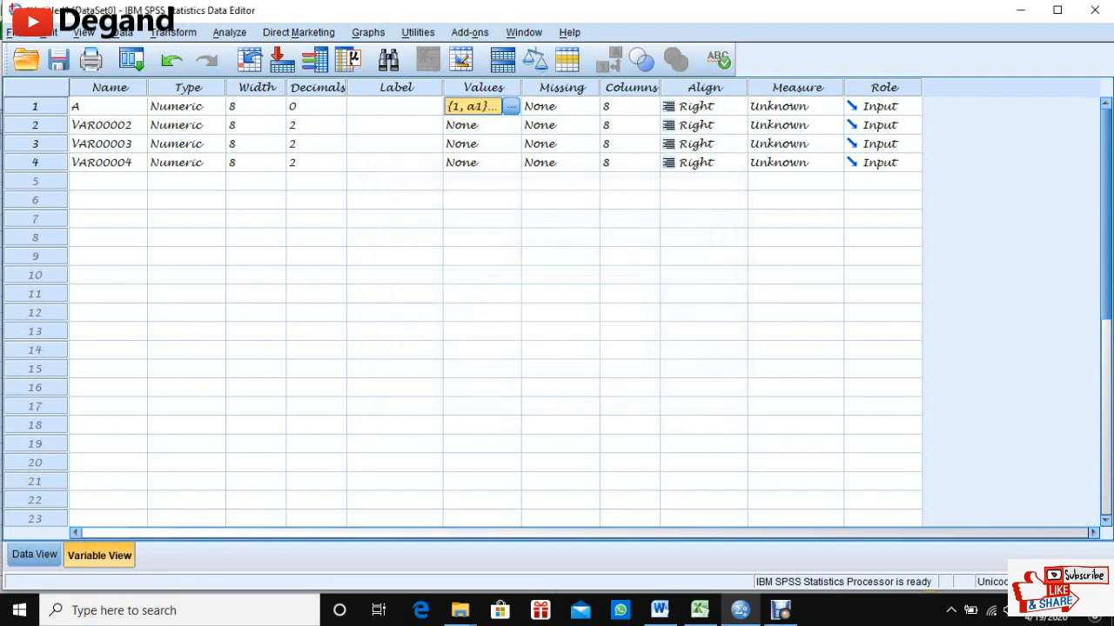
# Label variable A as "kedalaman olah tanah".
pyautogui.click(394, 106)
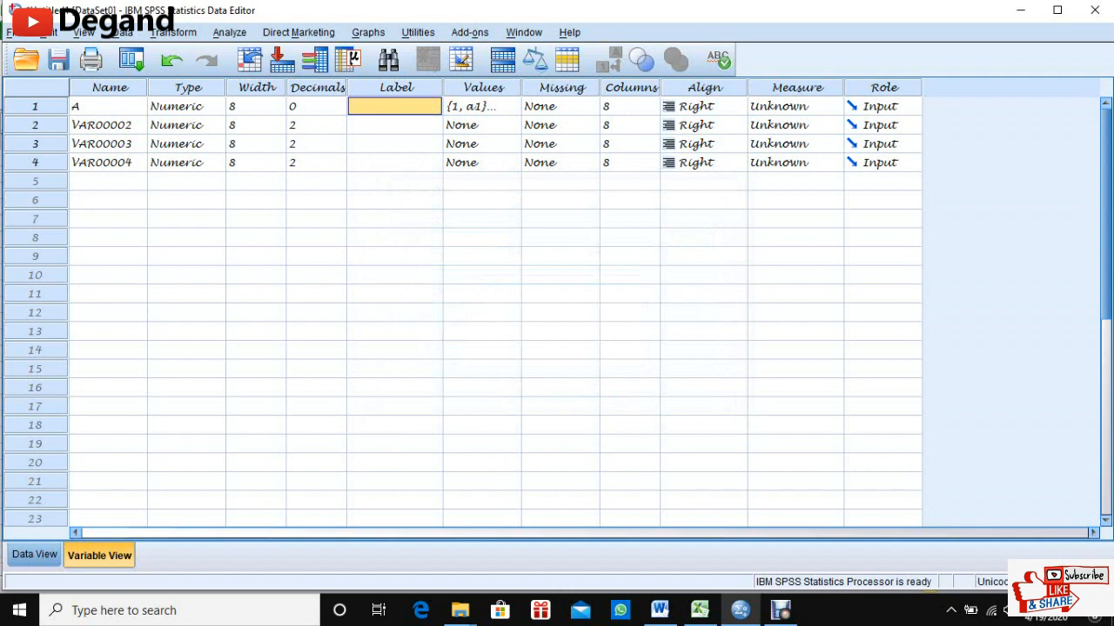
pyautogui.write('keda')
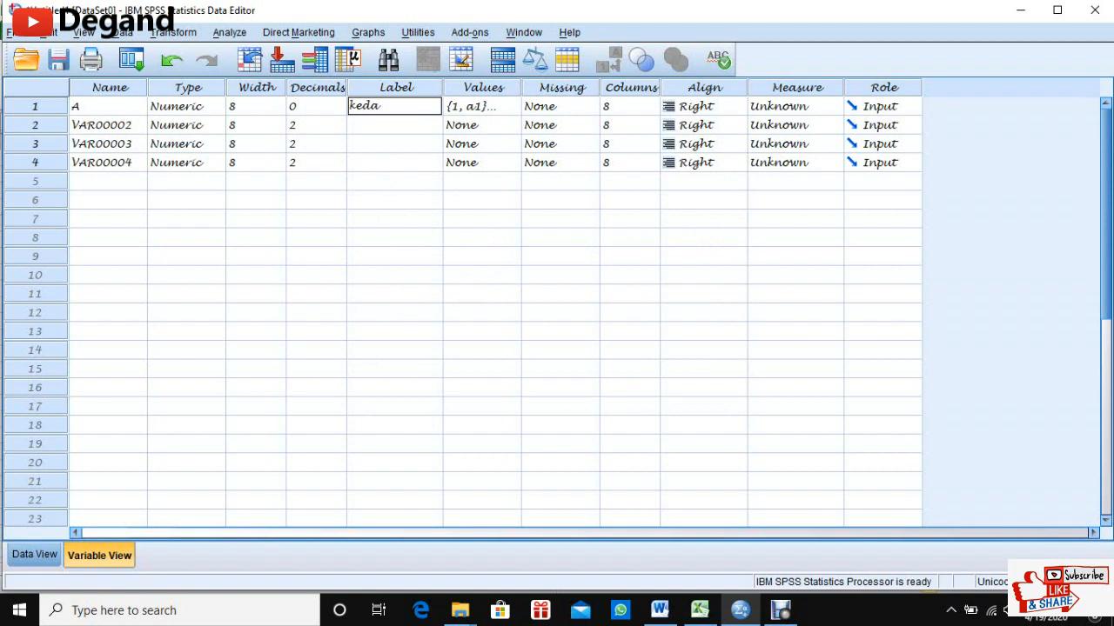
pyautogui.write('lam')
pyautogui.write('an olah')
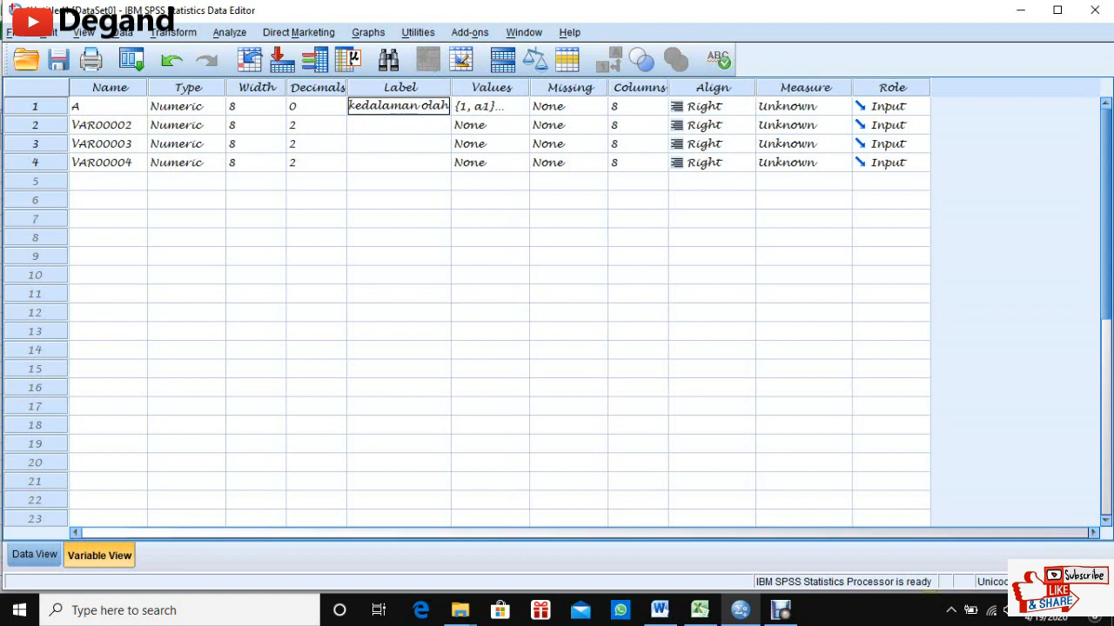
pyautogui.write(' tanah')
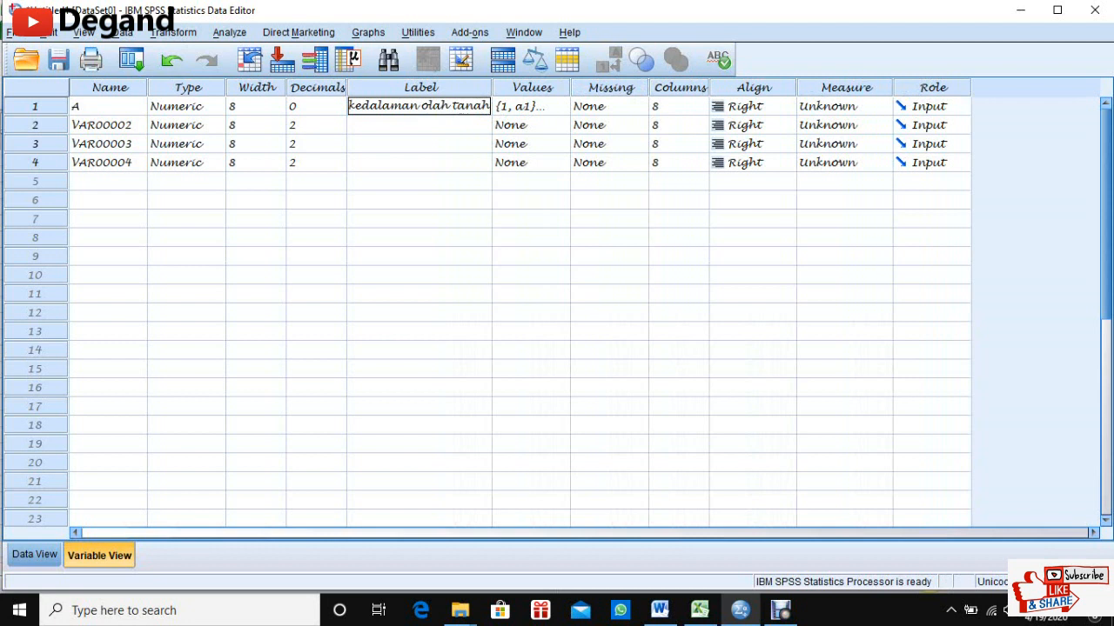
# Rename the second variable B and set its decimals to 0.
pyautogui.click(108, 125)
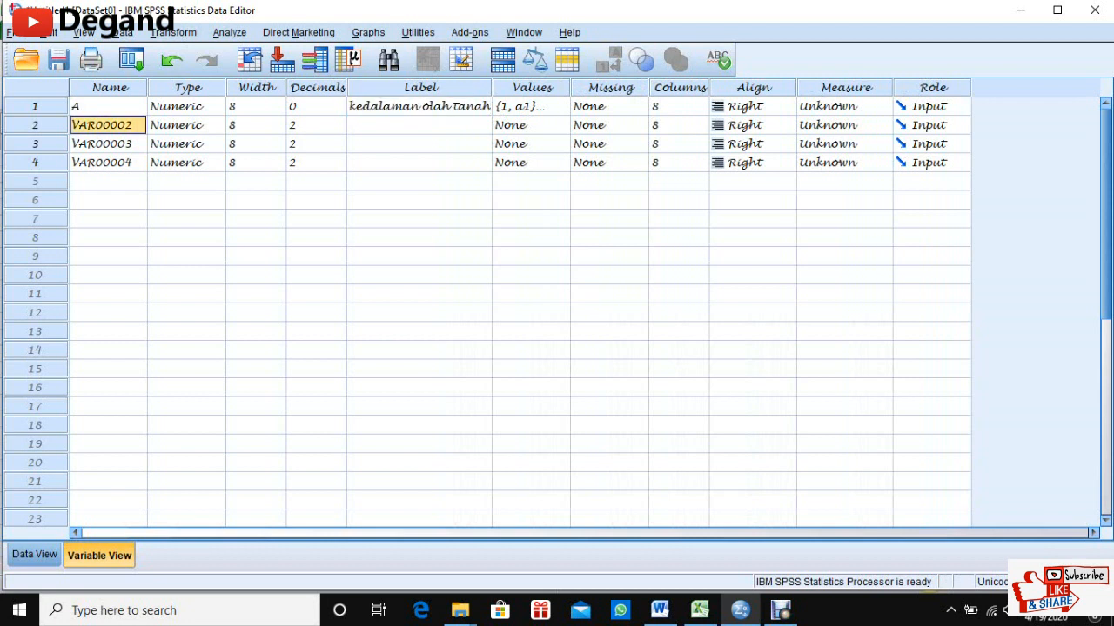
pyautogui.write('B')
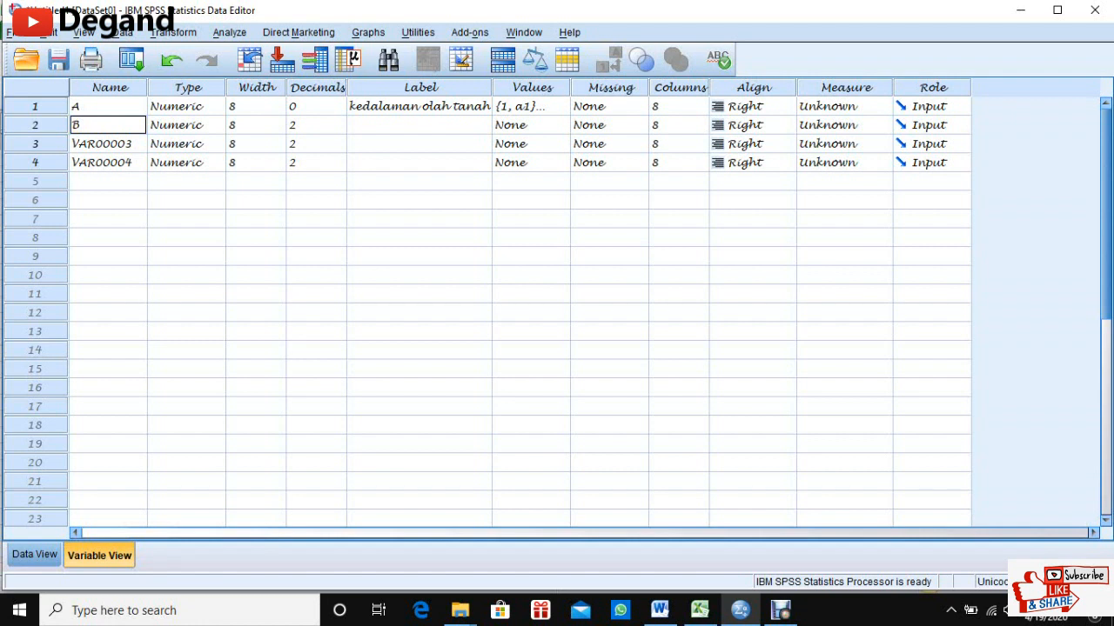
pyautogui.click(317, 124)
pyautogui.write('5')
pyautogui.press('Up')
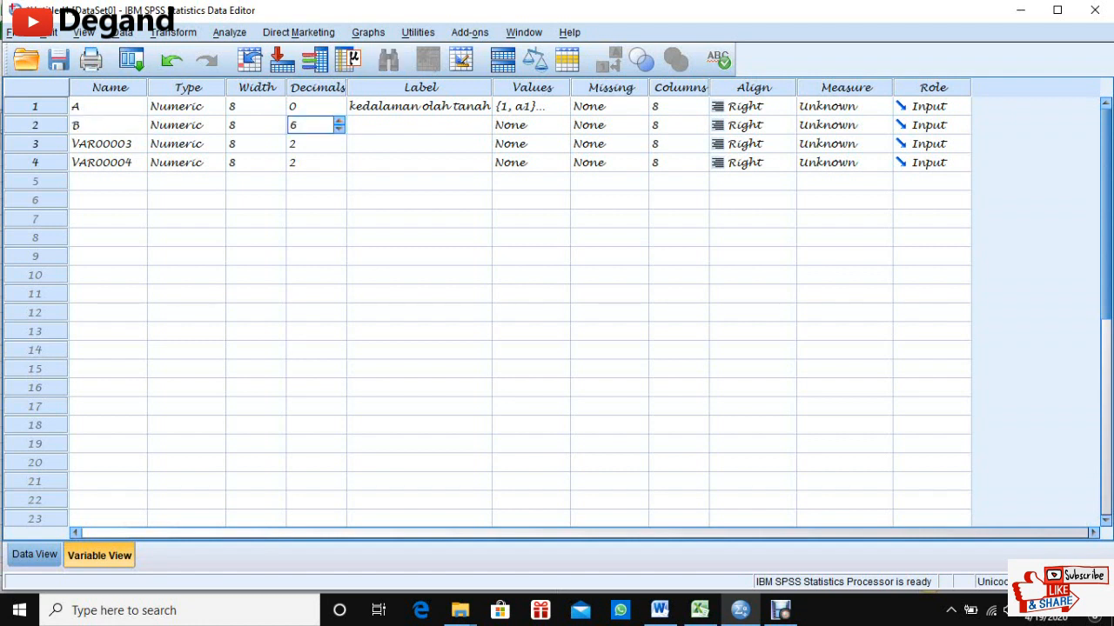
pyautogui.press('Down')
pyautogui.press('Down')
pyautogui.press('Down')
pyautogui.press('Down')
pyautogui.press('Tab')
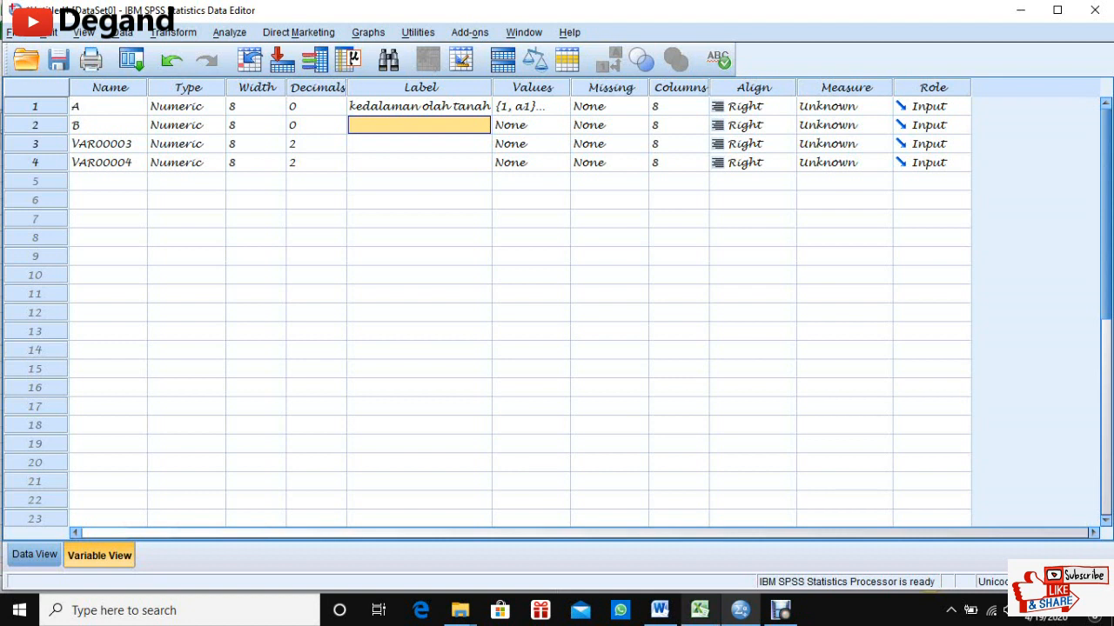
# Check the description of factor B in the Excel worksheet, and label variable B as "Pupuk organik" in SPSS.
pyautogui.moveTo(699, 610)
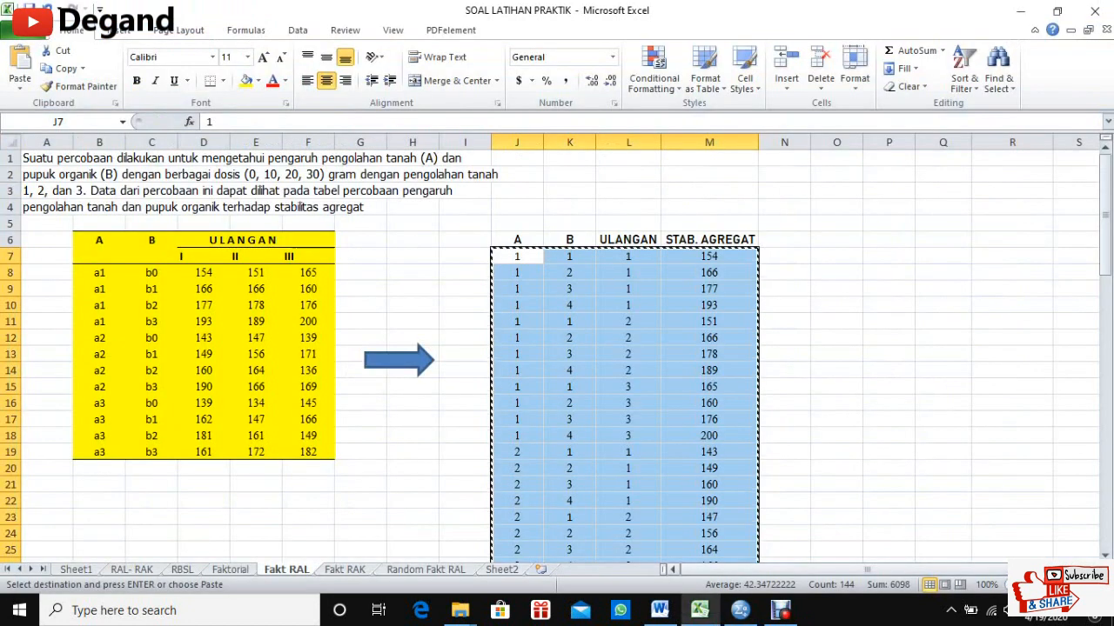
pyautogui.click(700, 610)
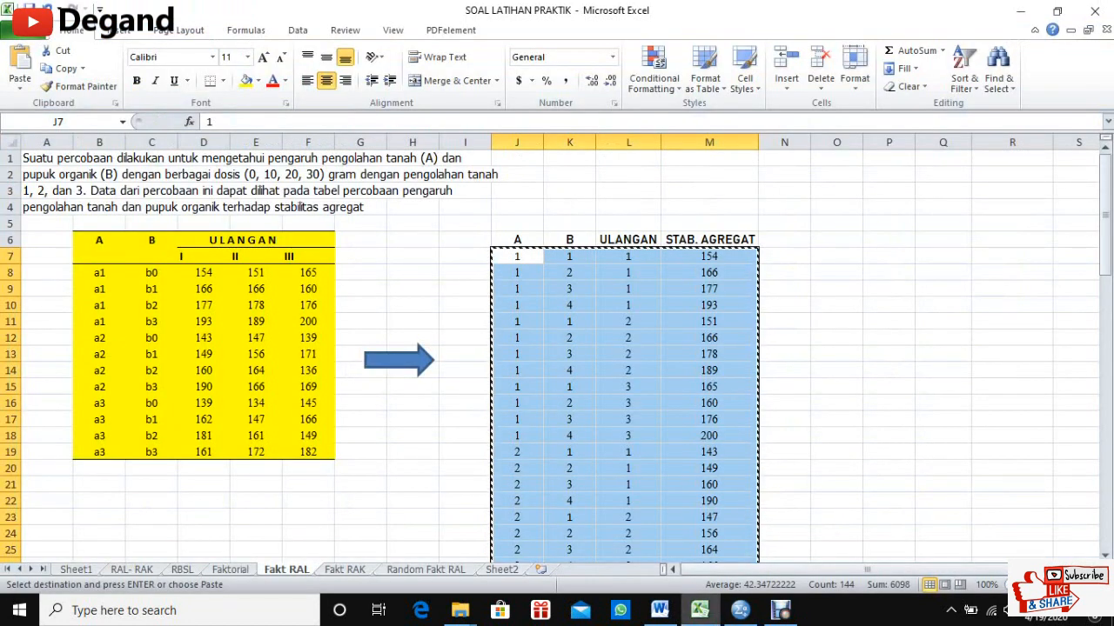
pyautogui.moveTo(699, 610)
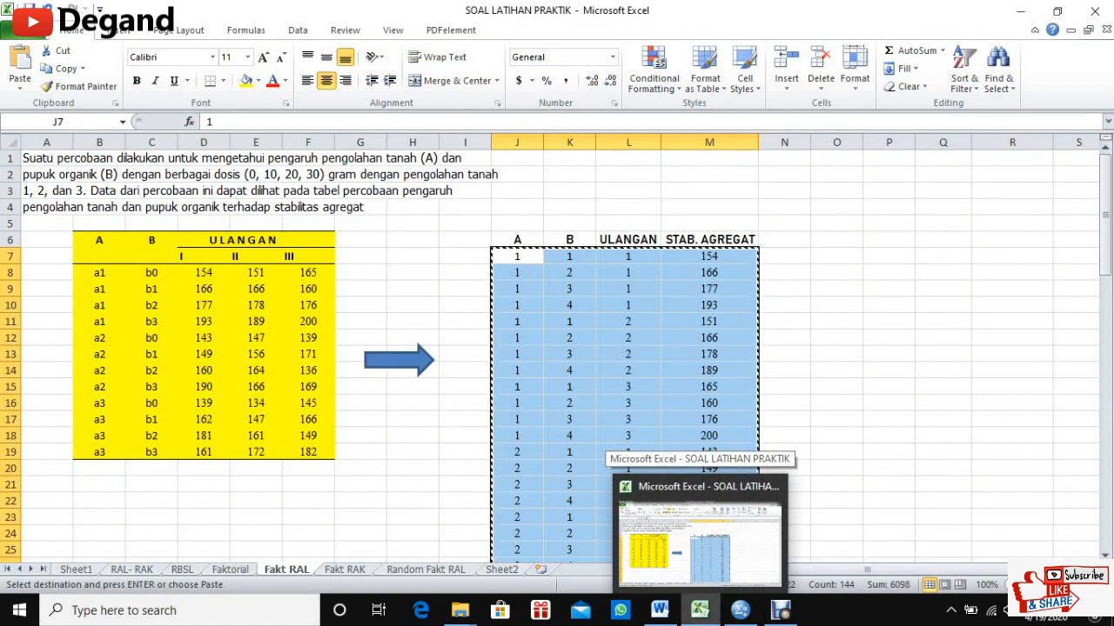
pyautogui.click(740, 610)
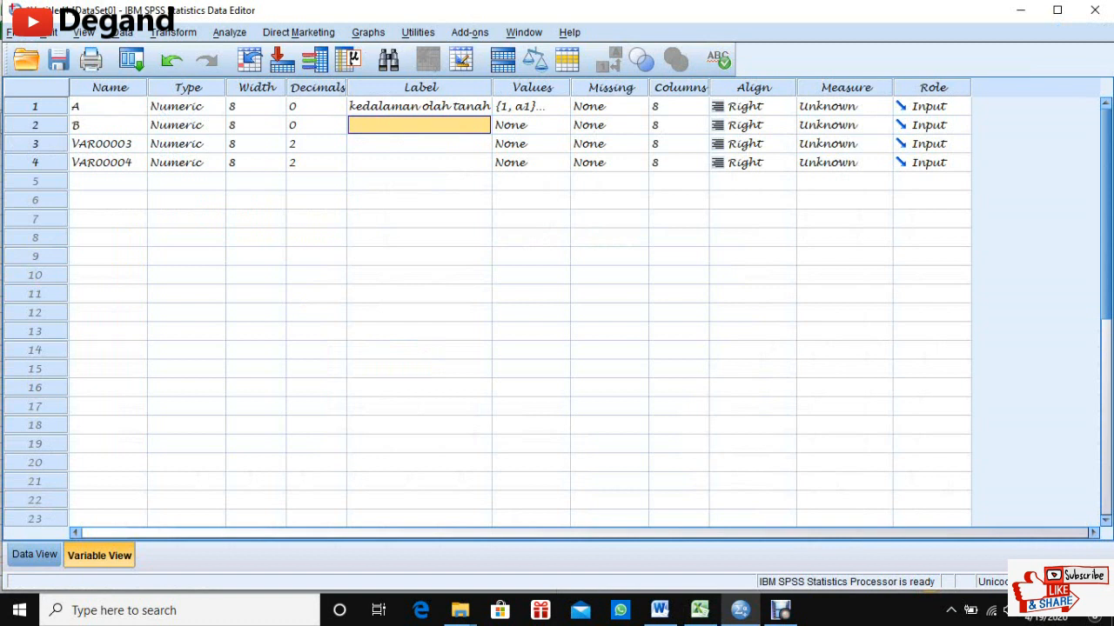
pyautogui.write('Pup')
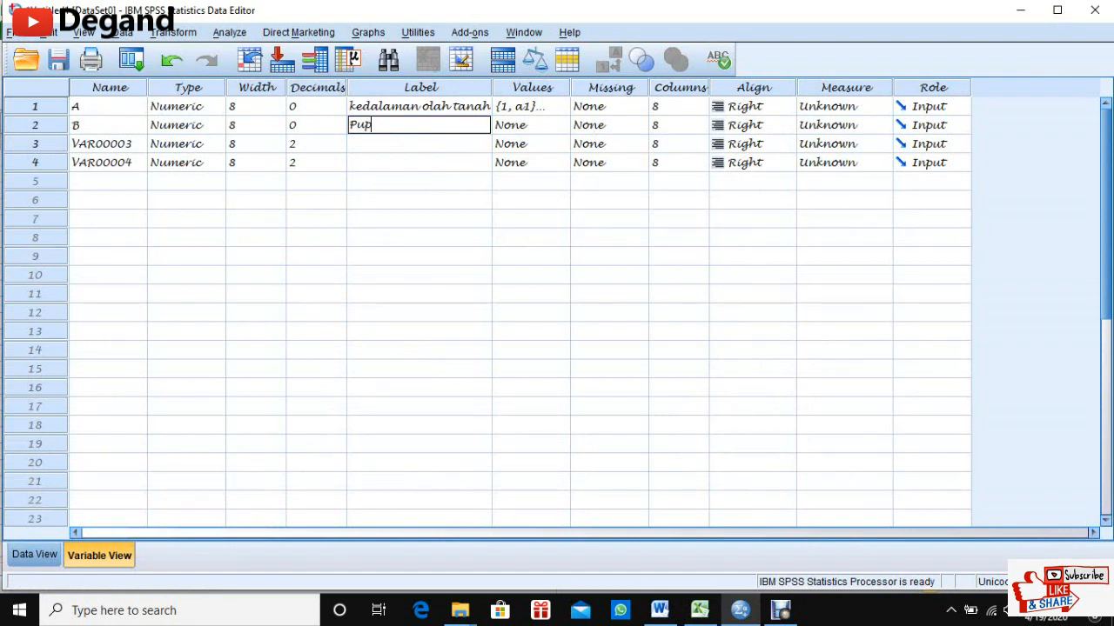
pyautogui.write('uk')
pyautogui.write(' organi')
pyautogui.write('n')
pyautogui.press('BackSpace')
pyautogui.write('k')
# Add value labels 1 = b0 and 2 = b1 to variable B.
pyautogui.click(561, 126)
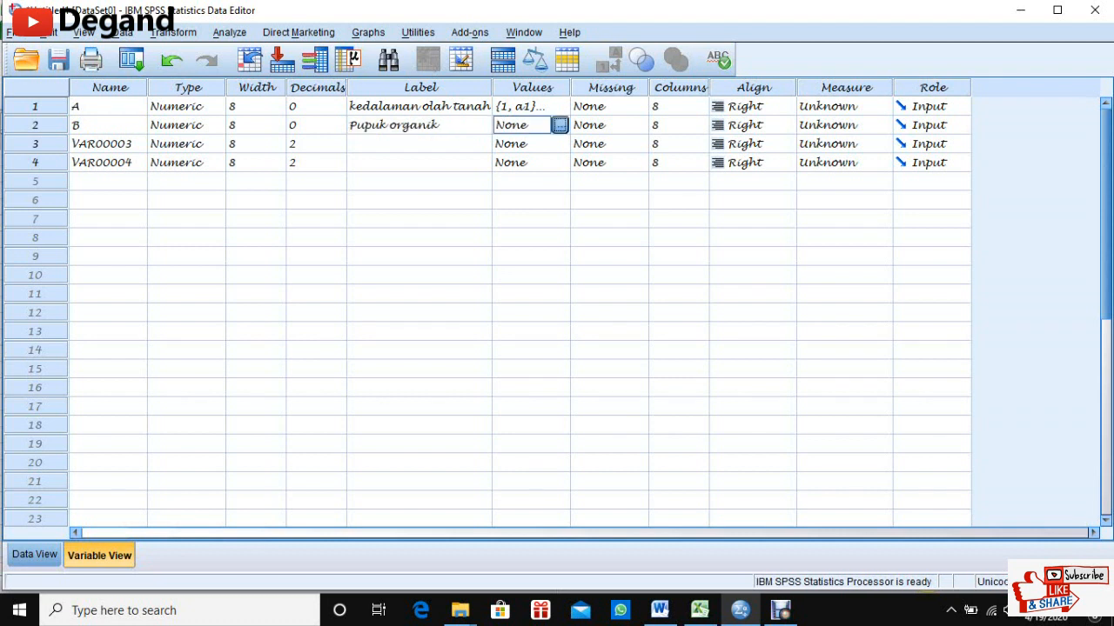
pyautogui.click(561, 126)
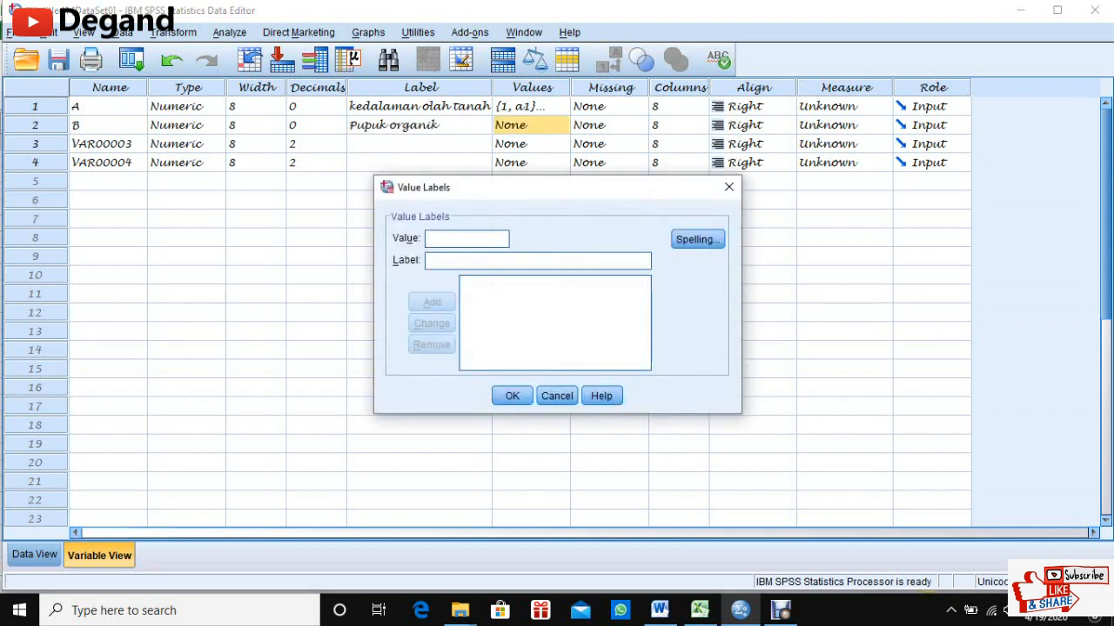
pyautogui.write('1')
pyautogui.click(538, 261)
pyautogui.write('b0')
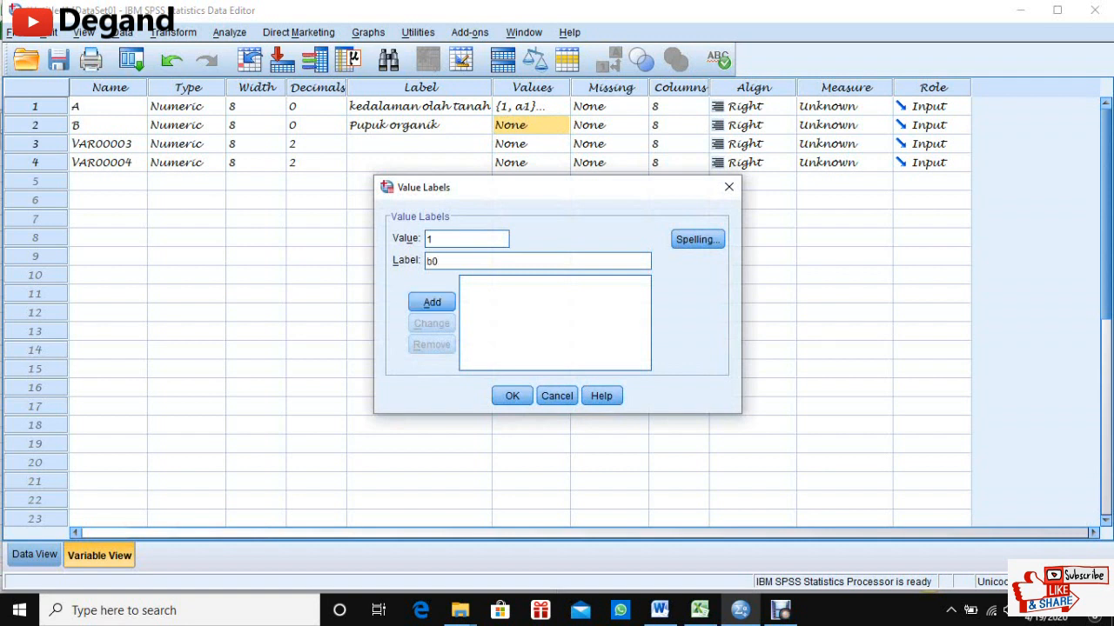
pyautogui.click(431, 302)
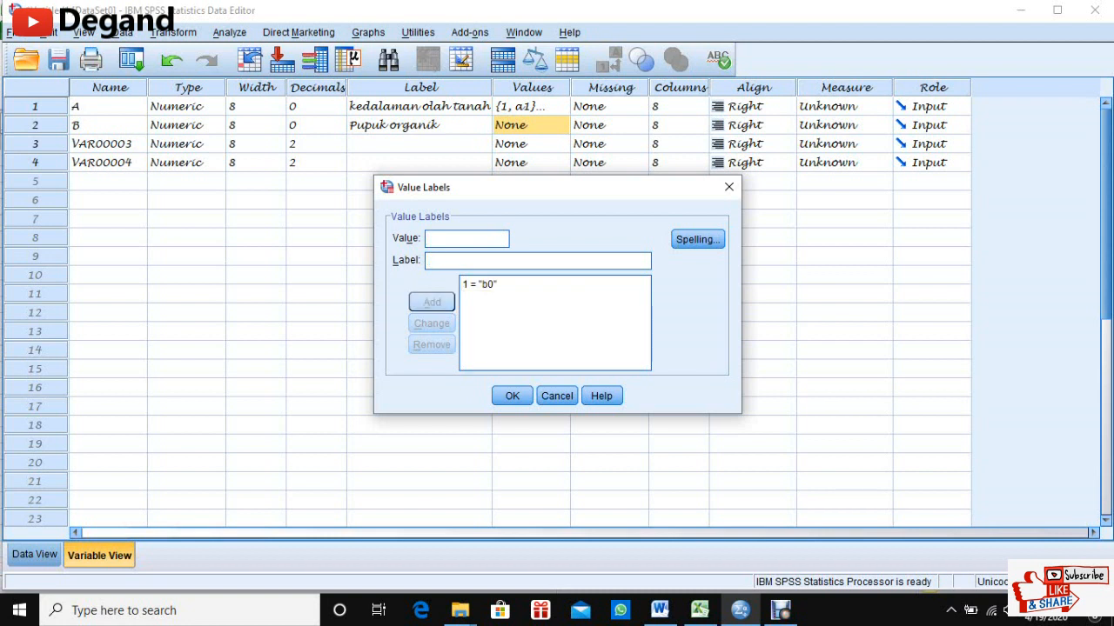
pyautogui.write('2')
pyautogui.write('b')
pyautogui.write('1')
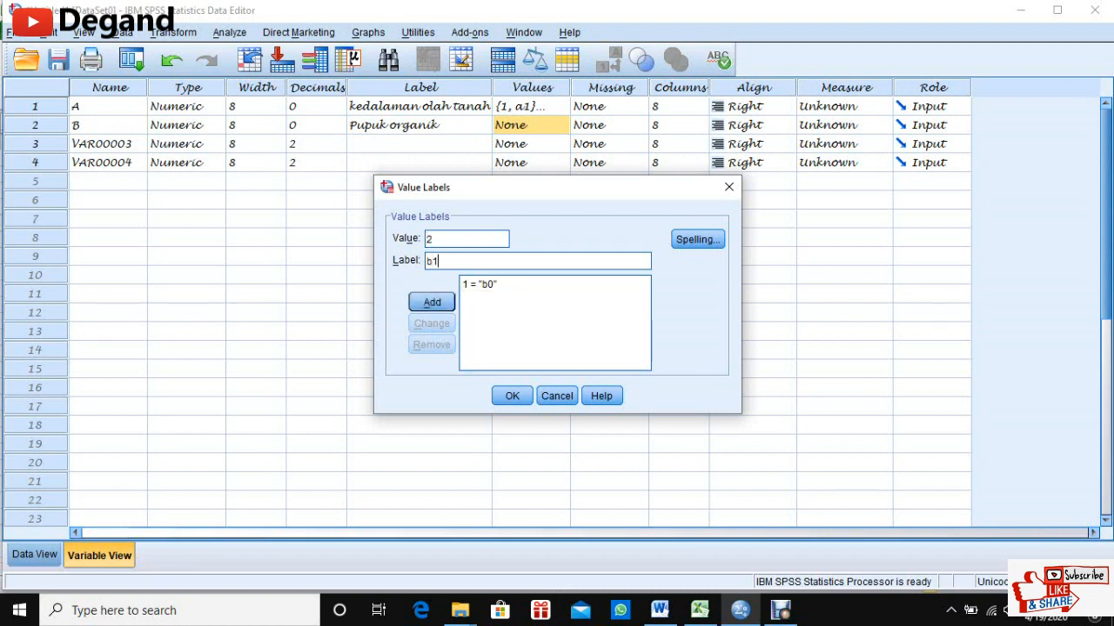
pyautogui.press('Return')
# Complete the value labels of variable B with 3 = b2 and 4 = b3.
pyautogui.write('3')
pyautogui.press('Tab')
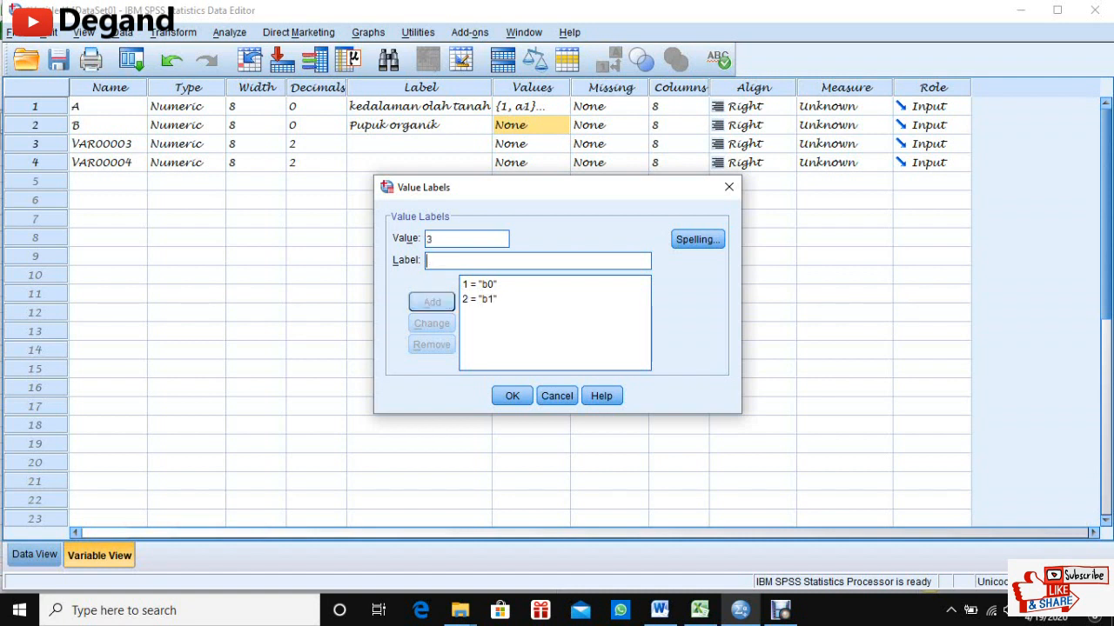
pyautogui.write('b')
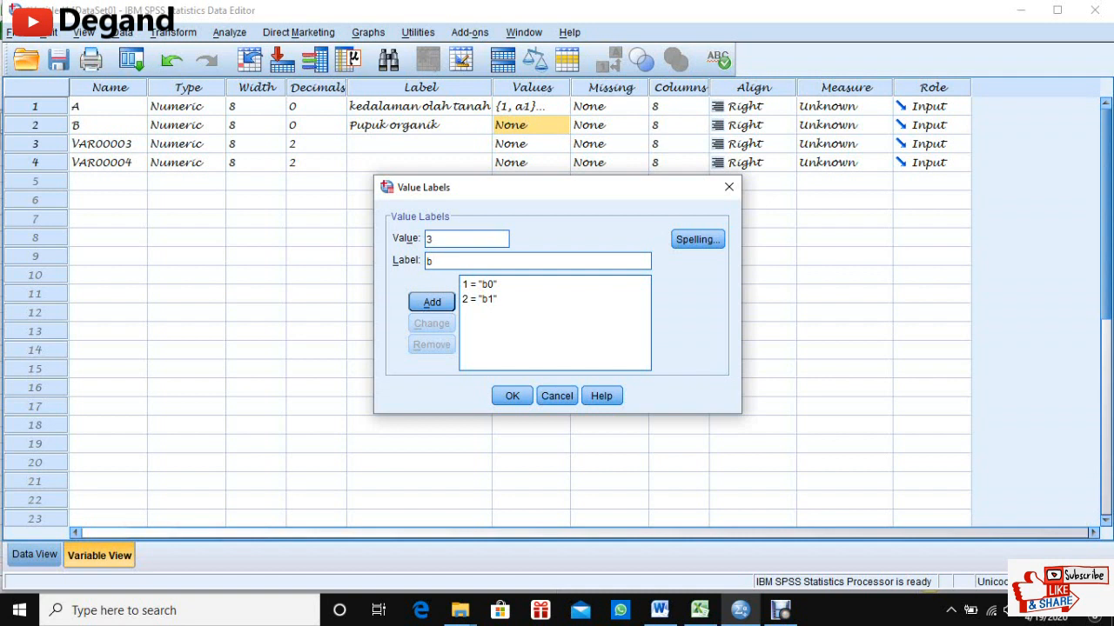
pyautogui.write('2')
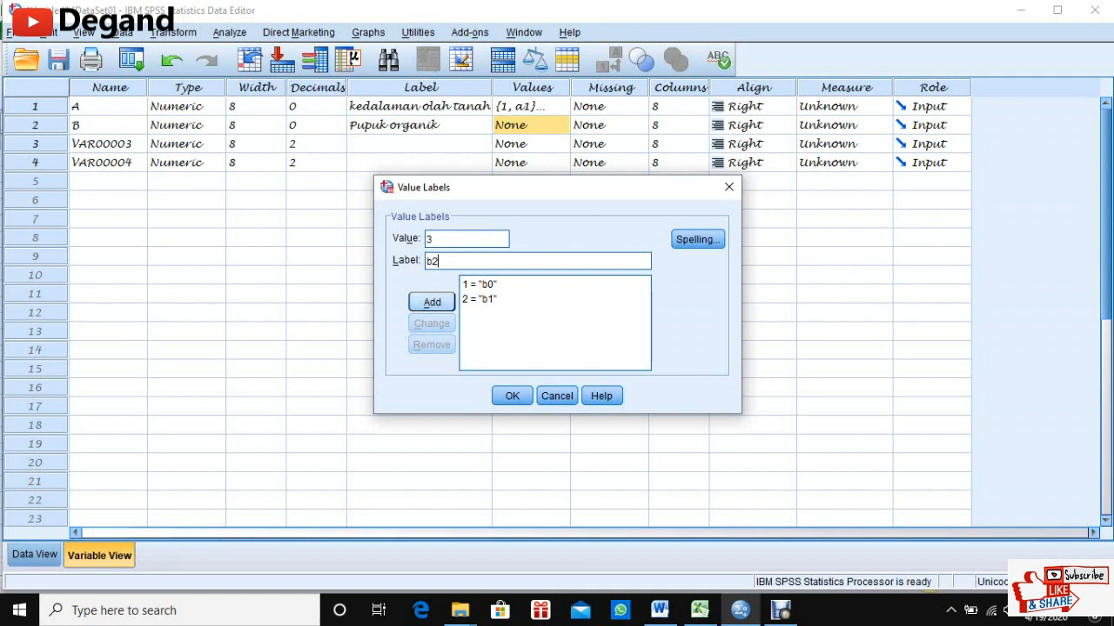
pyautogui.press('Return')
pyautogui.write('4')
pyautogui.press('Tab')
pyautogui.write('b3')
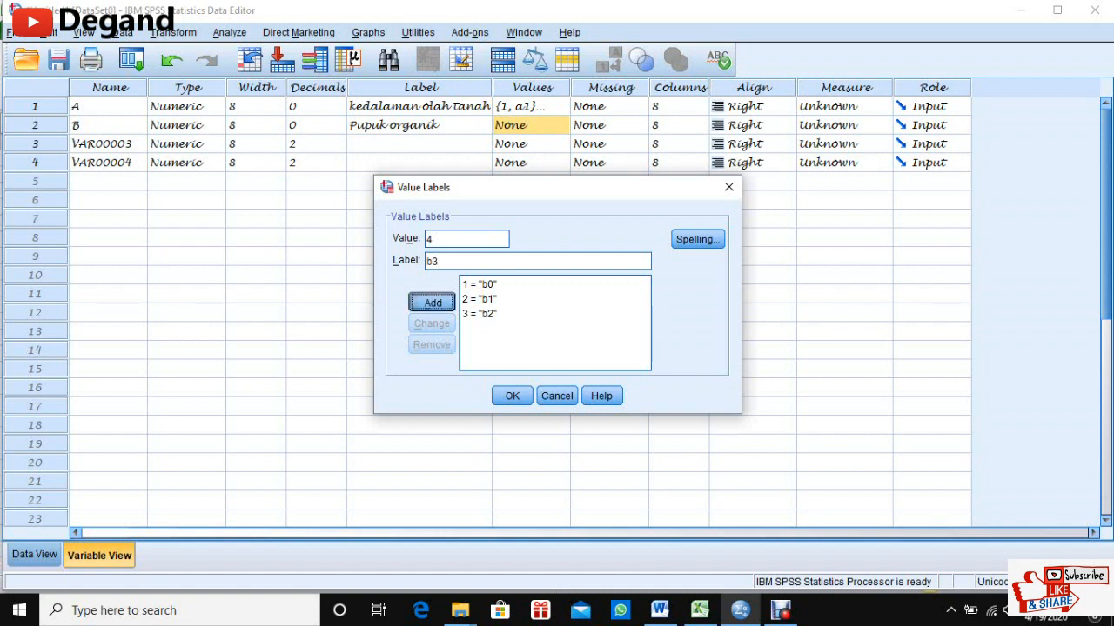
pyautogui.press('Return')
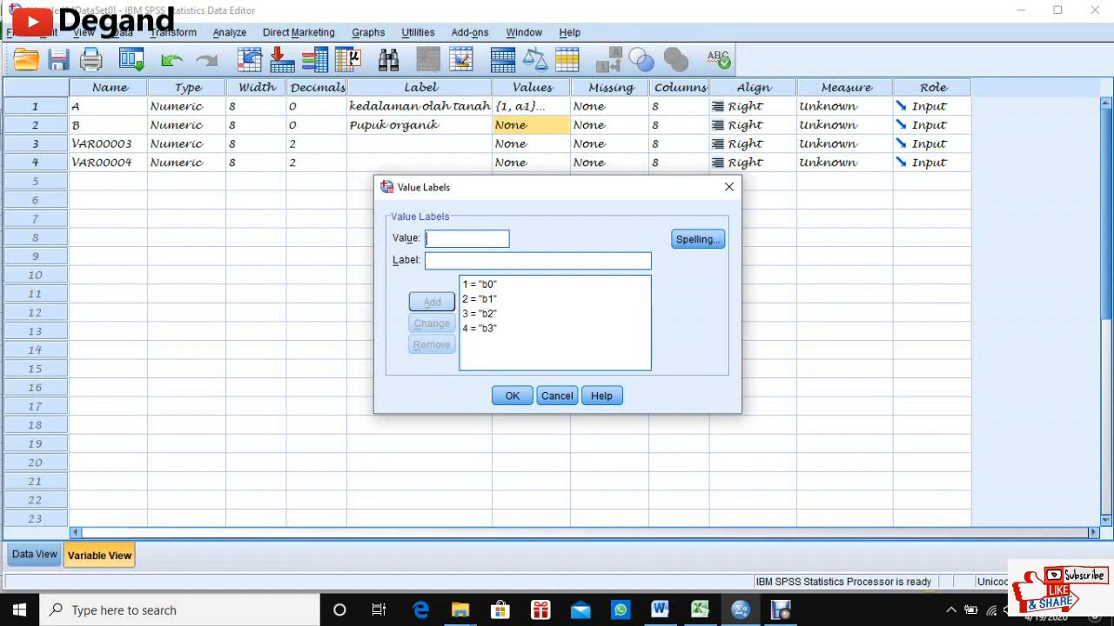
pyautogui.press('Return')
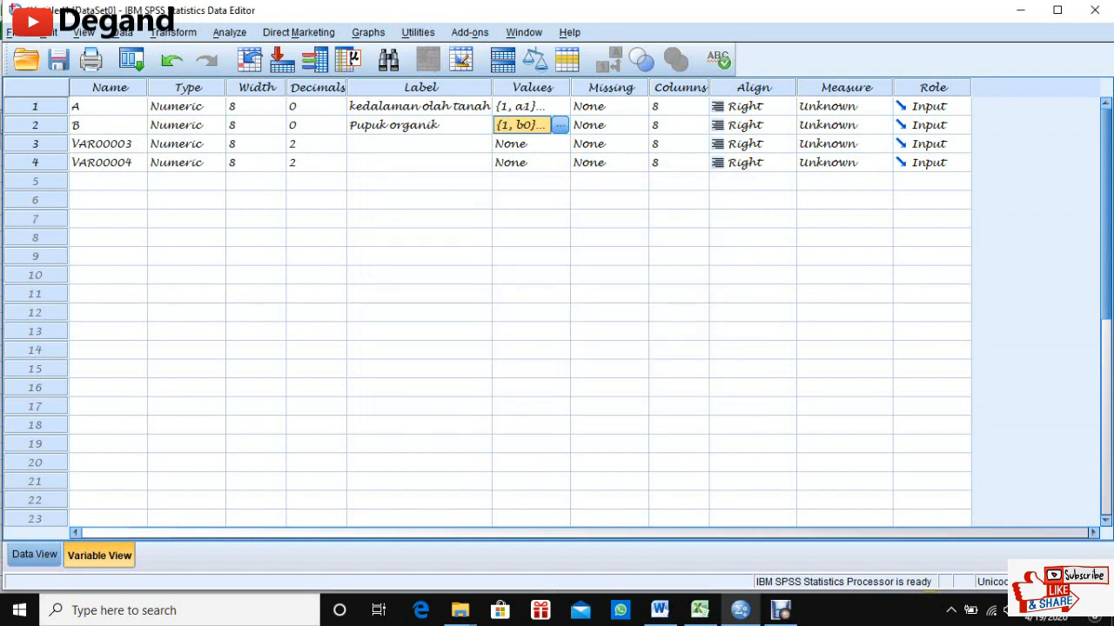
# Rename the third variable "ulangan" and set its decimals to 0.
pyautogui.click(108, 144)
pyautogui.write('uln')
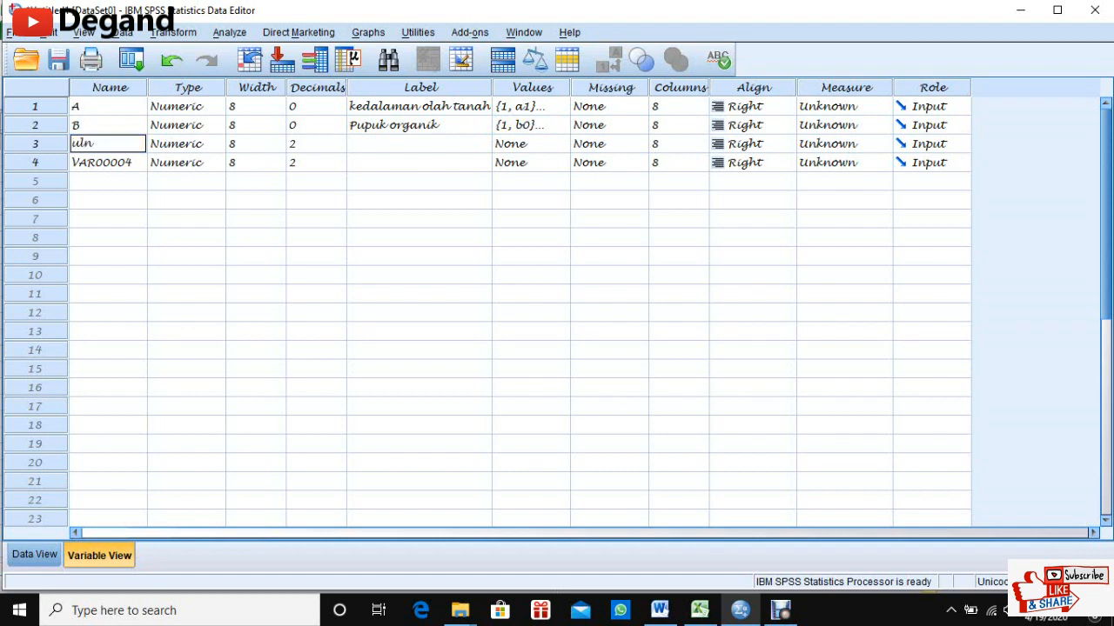
pyautogui.press('BackSpace')
pyautogui.write('angan')
pyautogui.click(340, 148)
pyautogui.click(339, 148)
pyautogui.click(339, 147)
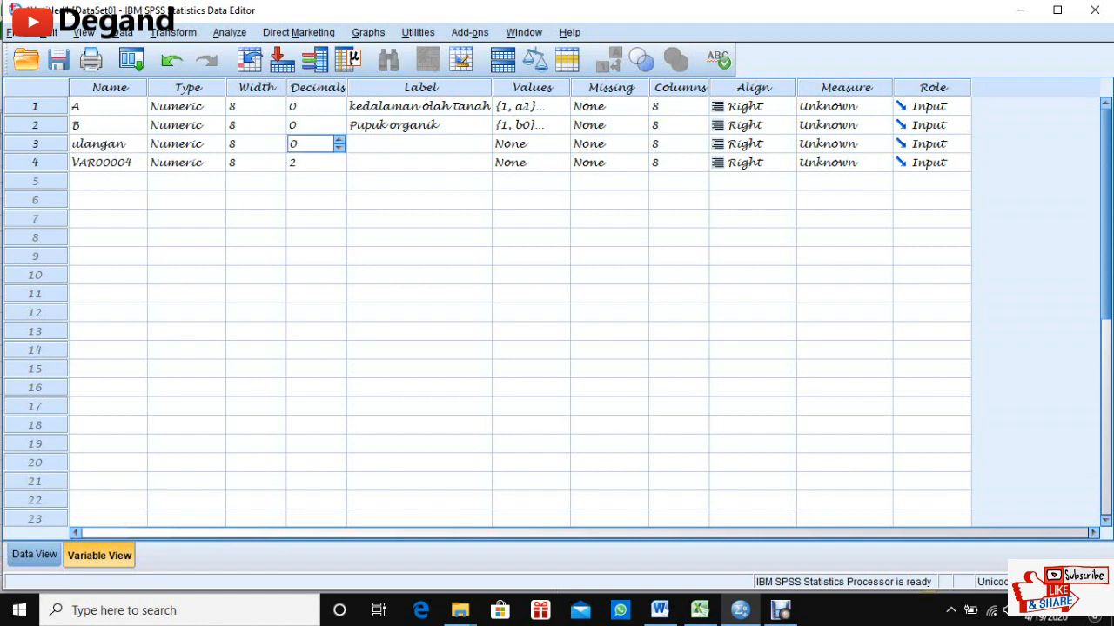
# Rename the fourth variable "SA" and label it "Stabilitas Agregat".
pyautogui.click(108, 163)
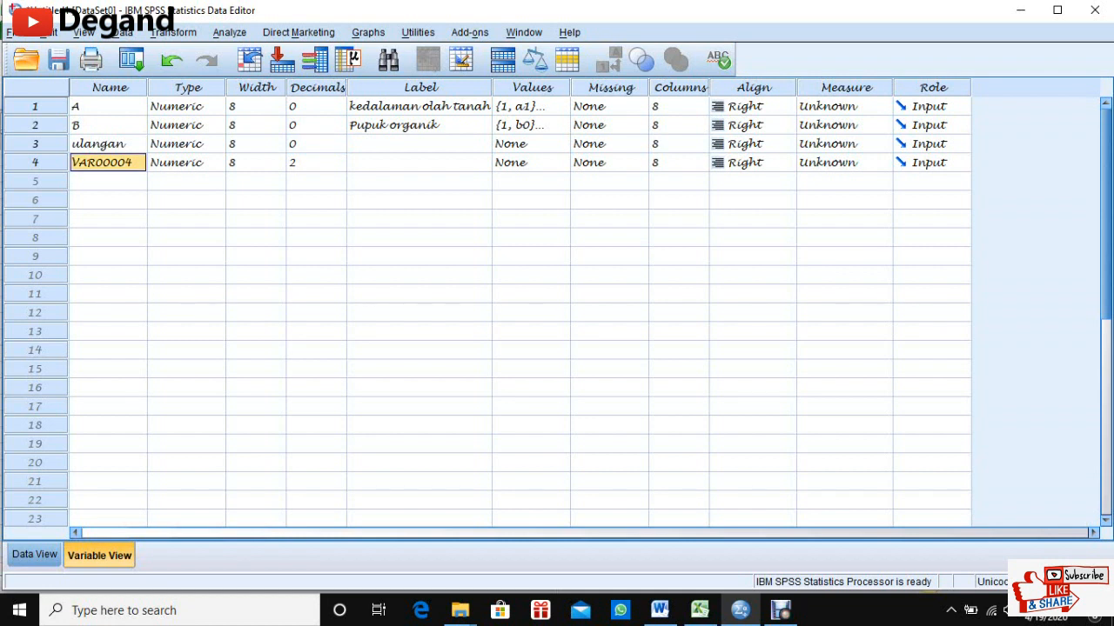
pyautogui.write('SA')
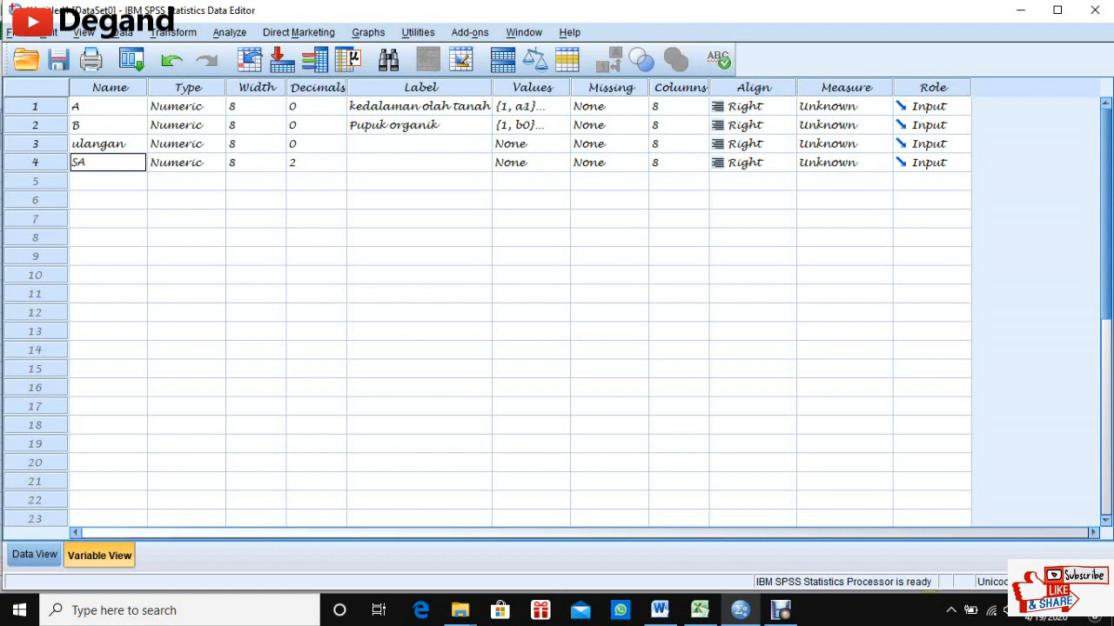
pyautogui.click(419, 163)
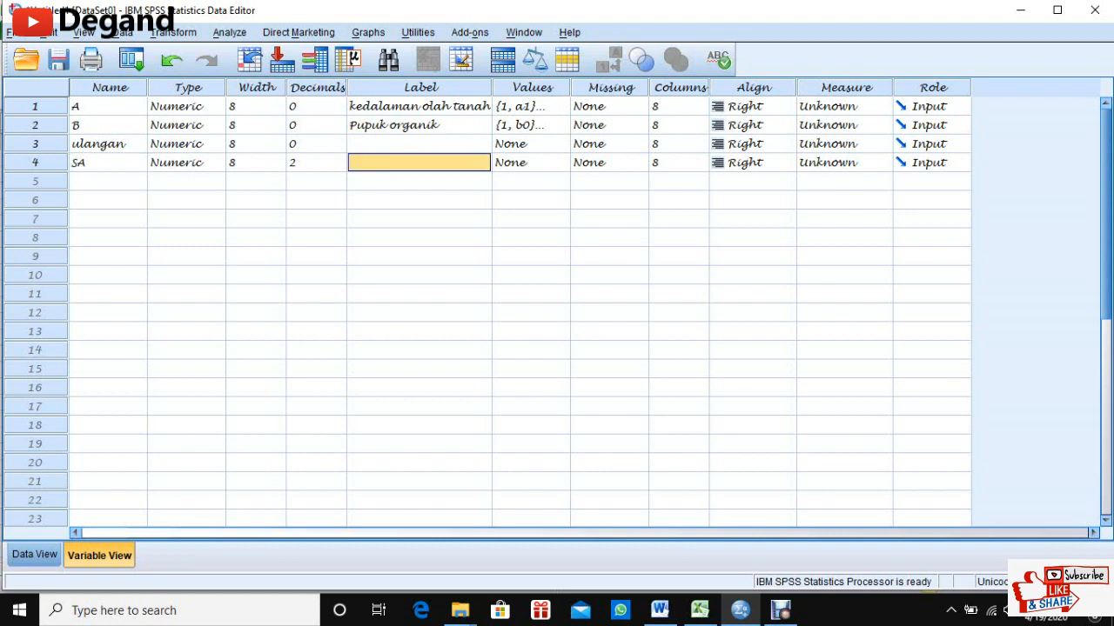
pyautogui.write('stab')
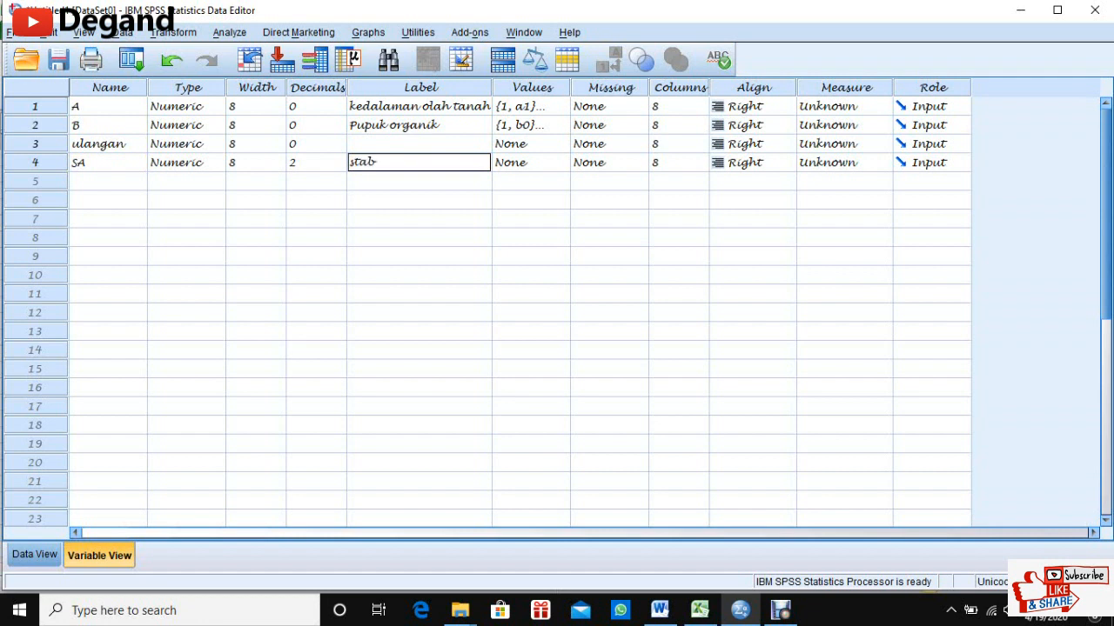
pyautogui.write('ilitas Agregat')
pyautogui.press('Delete')
pyautogui.write('S')
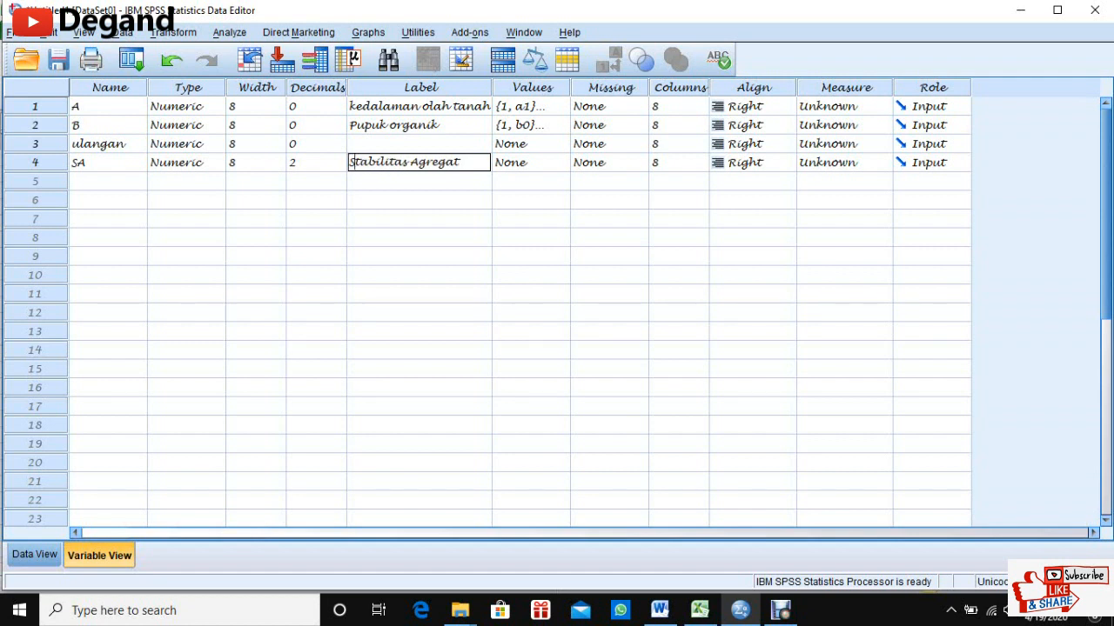
# Set the measurement level of variables A, B, ulangan and SA to Scale.
pyautogui.click(857, 107)
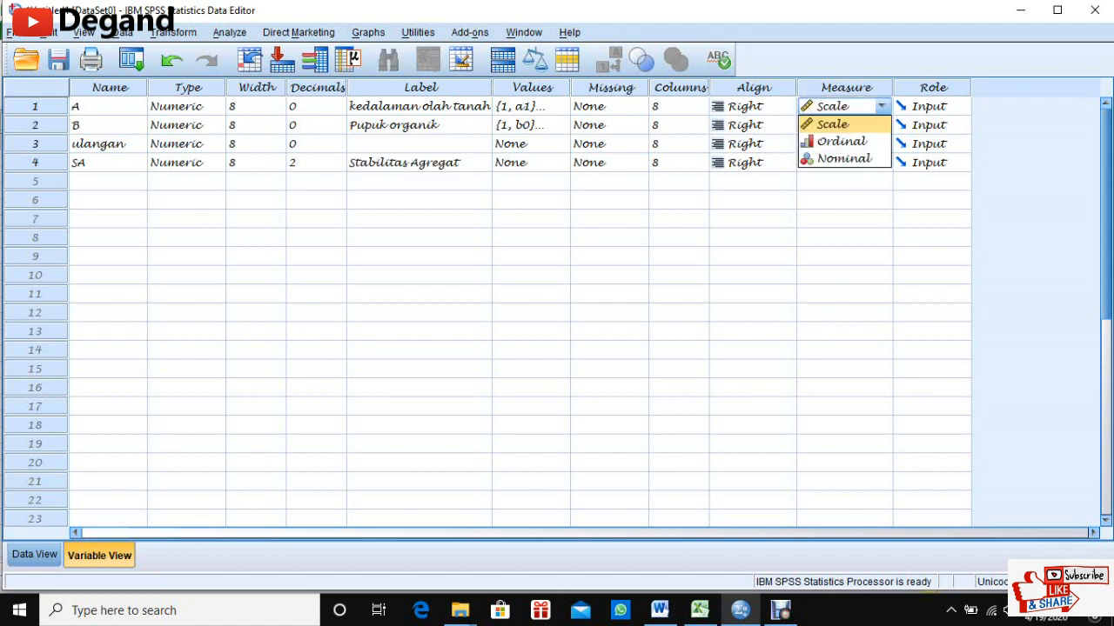
pyautogui.click(832, 125)
pyautogui.click(844, 125)
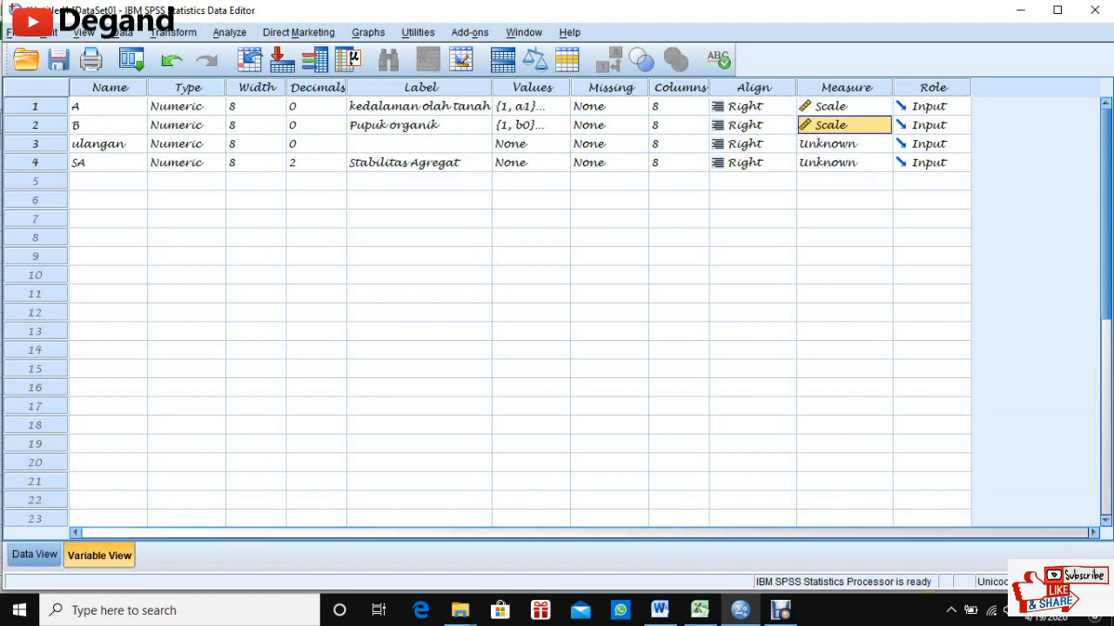
pyautogui.click(861, 125)
pyautogui.click(832, 143)
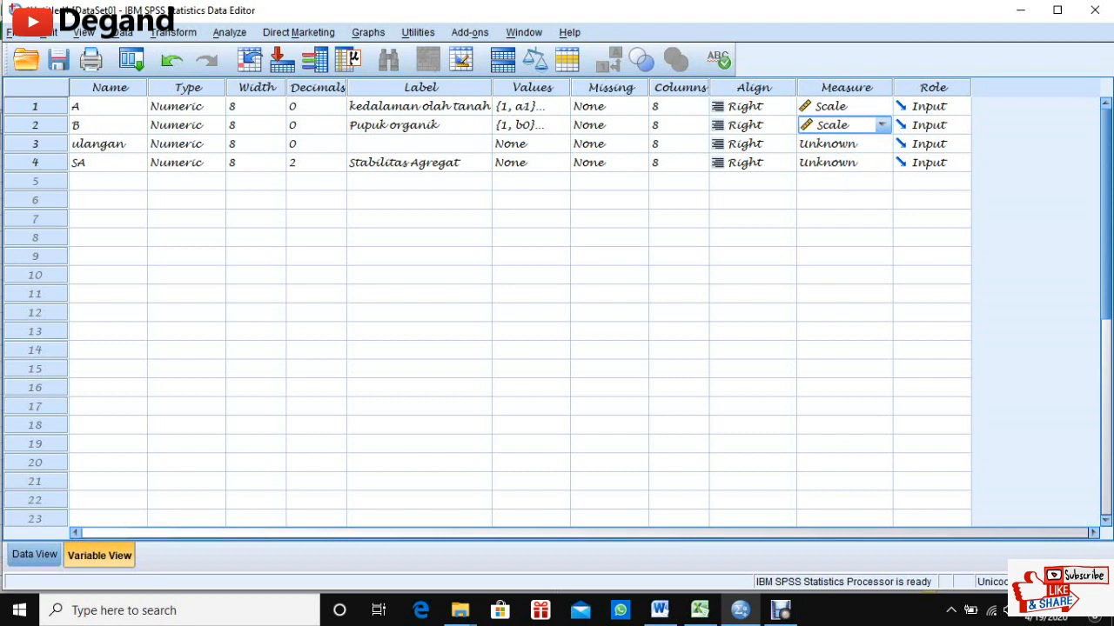
pyautogui.click(880, 144)
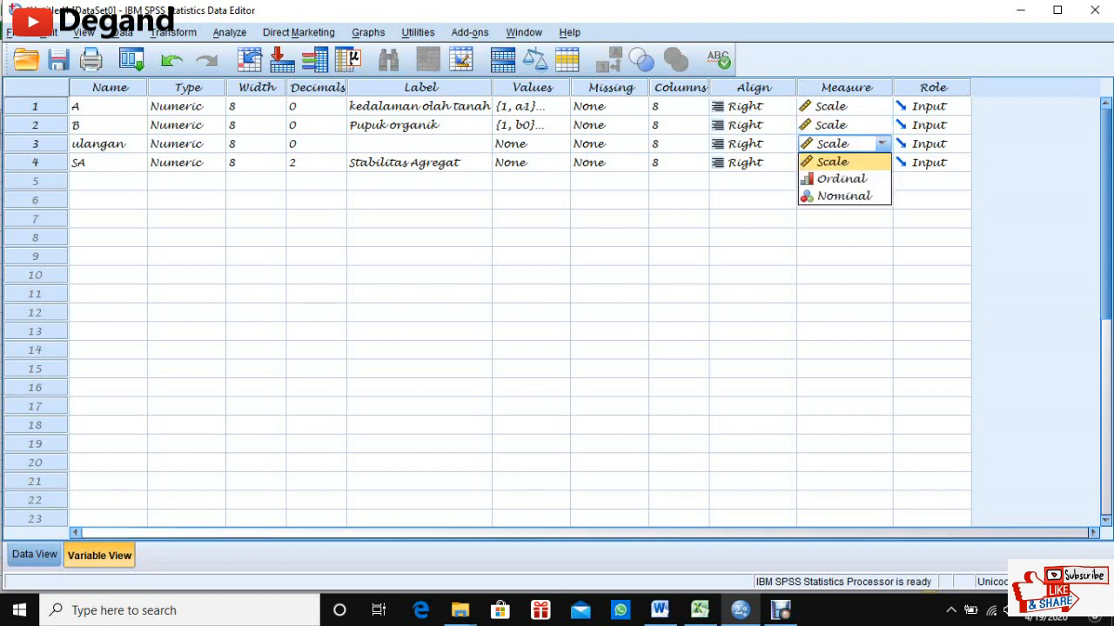
pyautogui.click(832, 162)
pyautogui.click(881, 162)
pyautogui.click(833, 180)
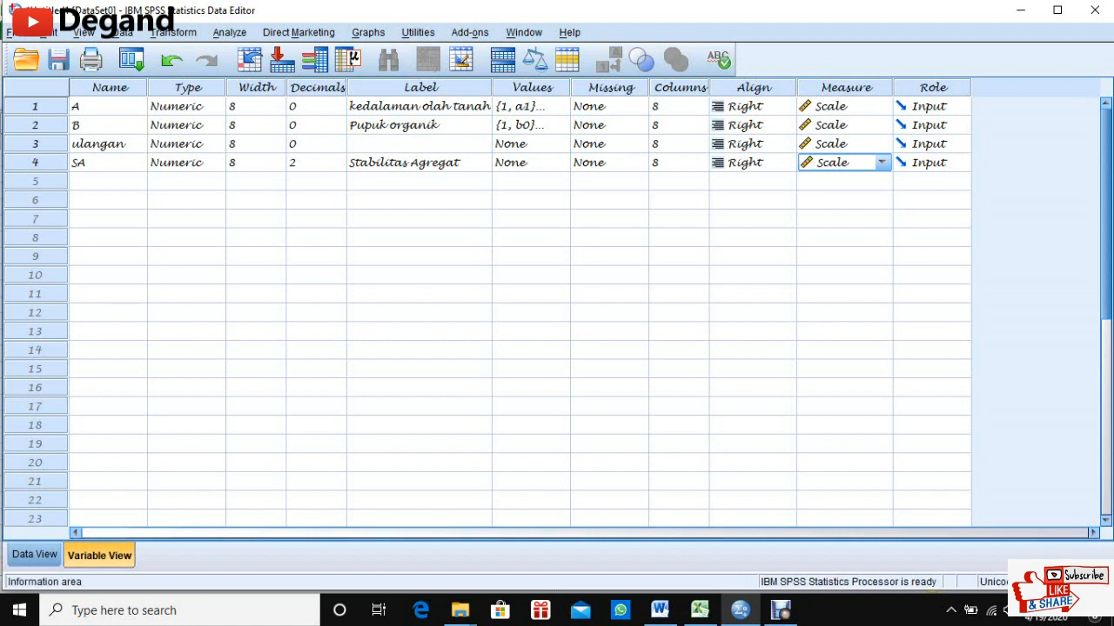
# Start a univariate General Linear Model analysis from the data sheet with Stabilitas Agregat [SA] as the dependent variable.
pyautogui.click(34, 555)
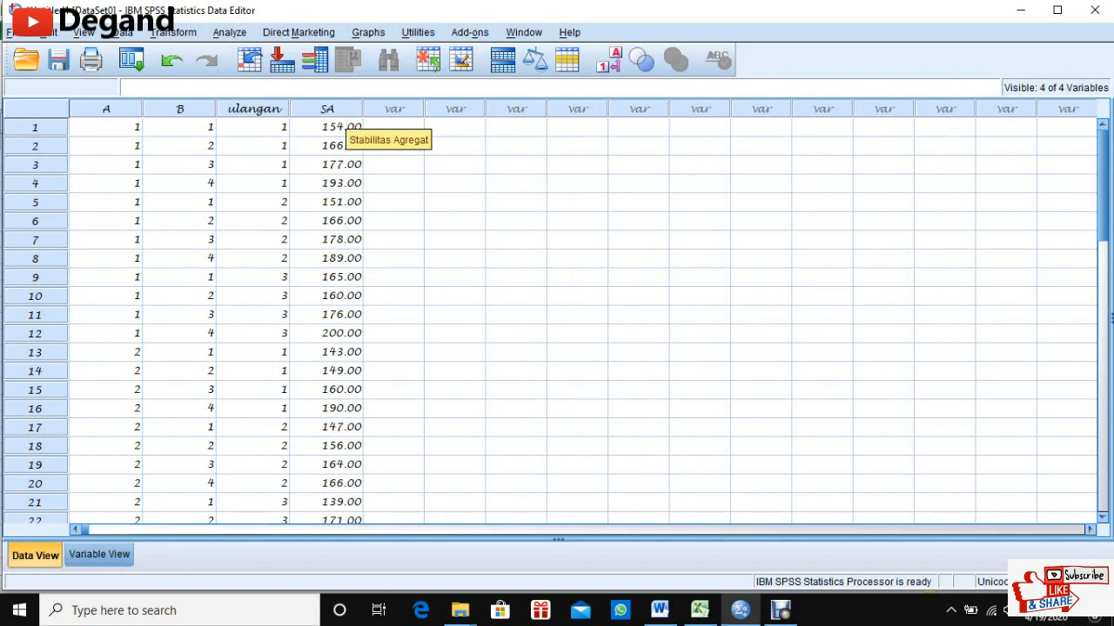
pyautogui.click(229, 32)
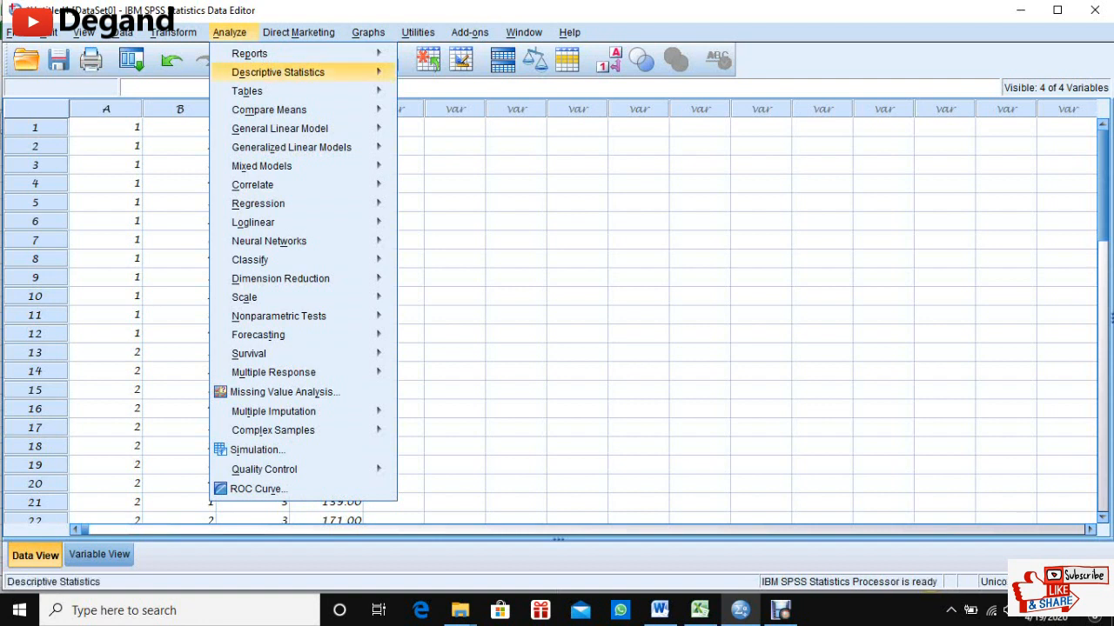
pyautogui.moveTo(279, 128)
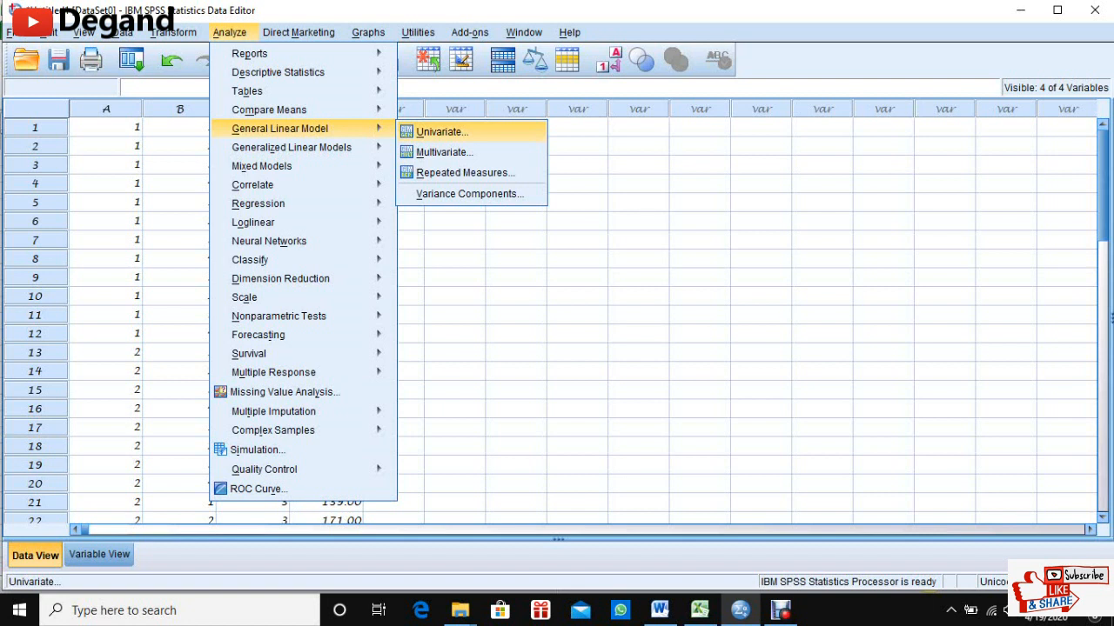
pyautogui.click(441, 132)
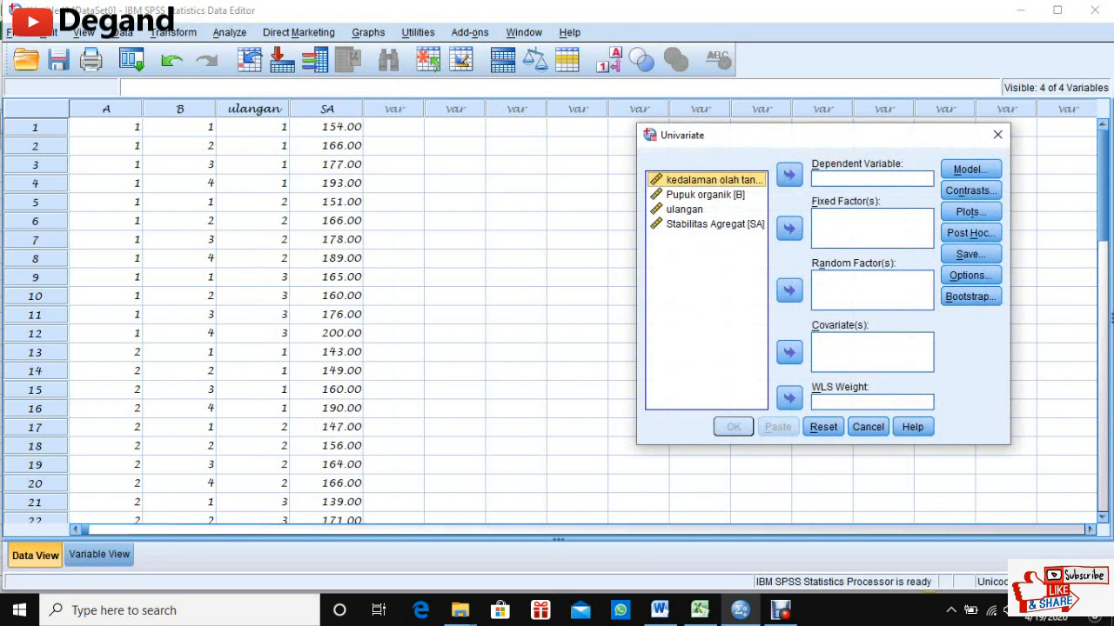
pyautogui.click(713, 225)
pyautogui.click(790, 175)
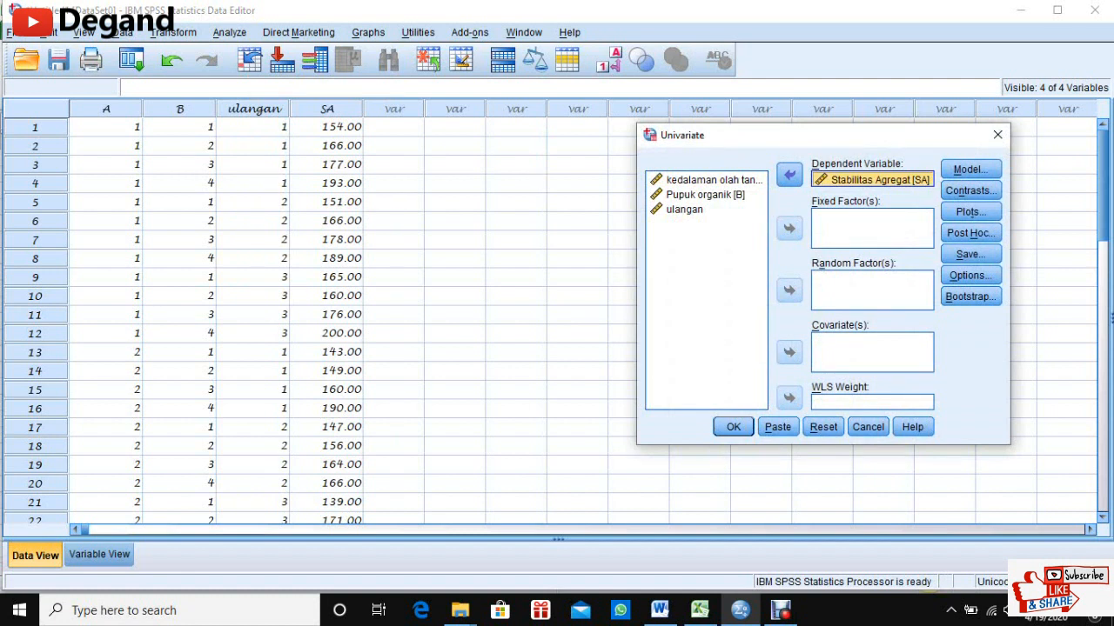
# Assign kedalaman olah tanah (A) and Pupuk organik (B) as fixed factors of the univariate analysis.
pyautogui.click(704, 179)
pyautogui.click(789, 228)
pyautogui.click(705, 179)
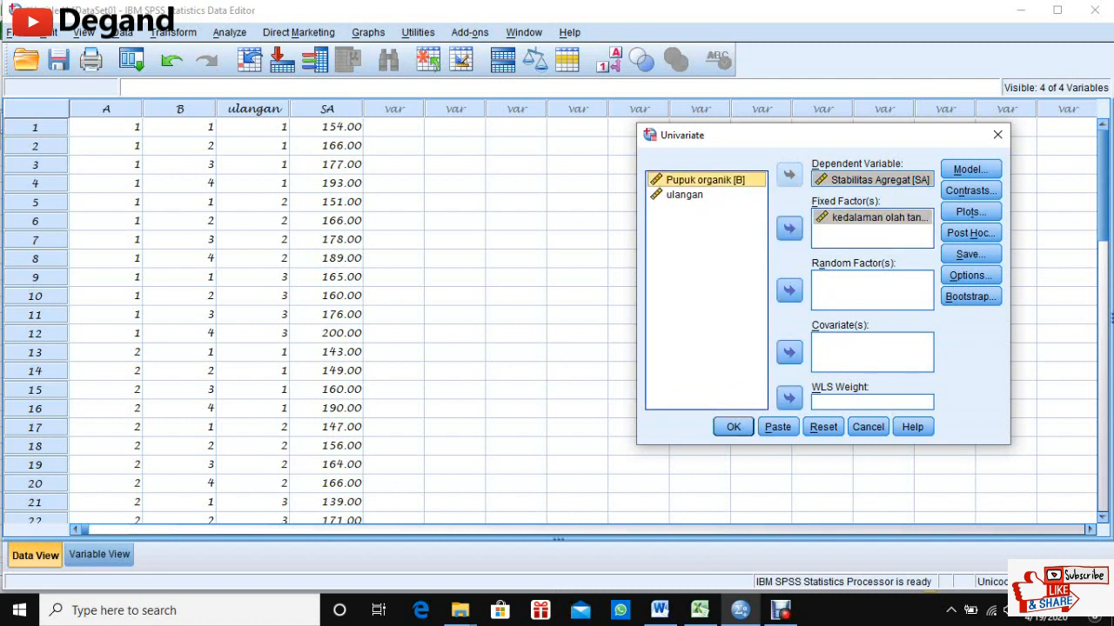
pyautogui.click(789, 228)
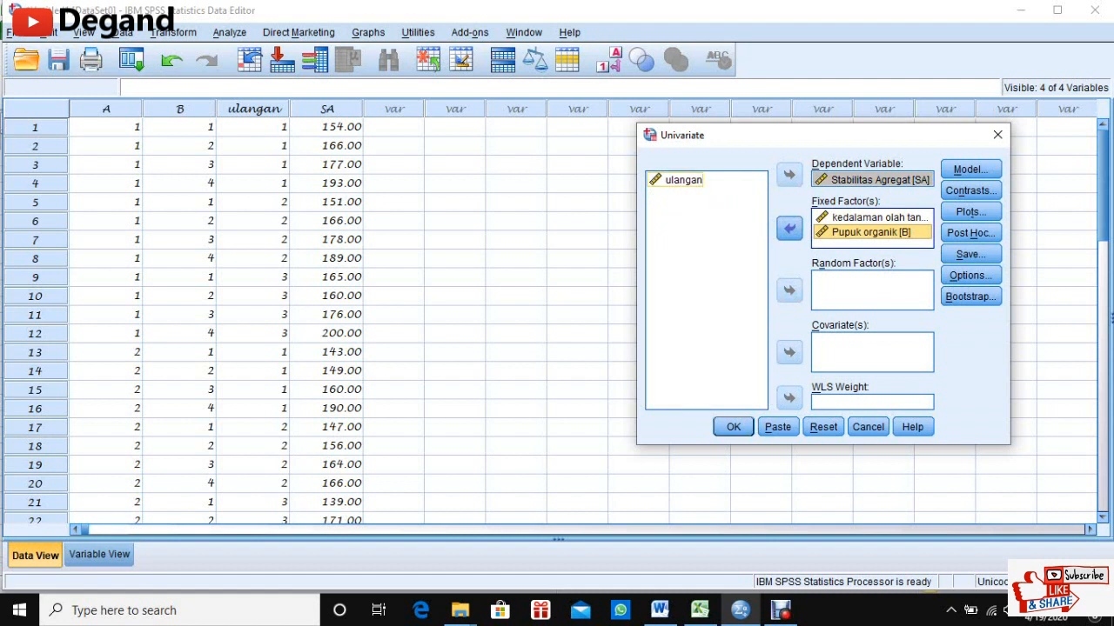
# Specify a custom model for the univariate analysis with main effects A and B and the interaction A*B.
pyautogui.click(970, 169)
pyautogui.click(574, 226)
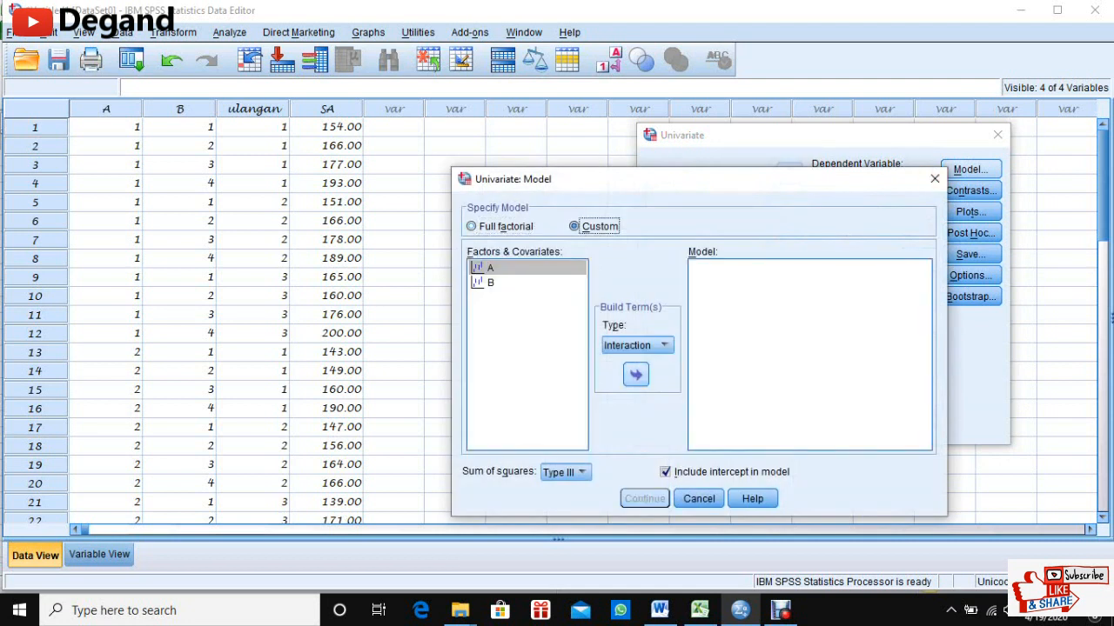
pyautogui.click(635, 374)
pyautogui.click(490, 283)
pyautogui.click(635, 374)
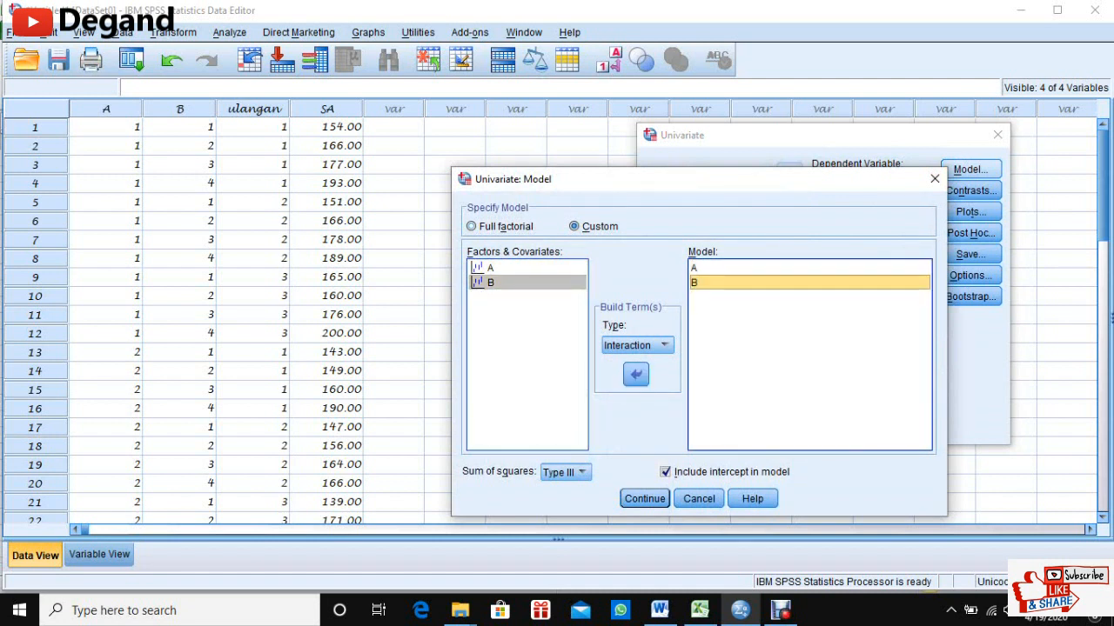
pyautogui.click(490, 268)
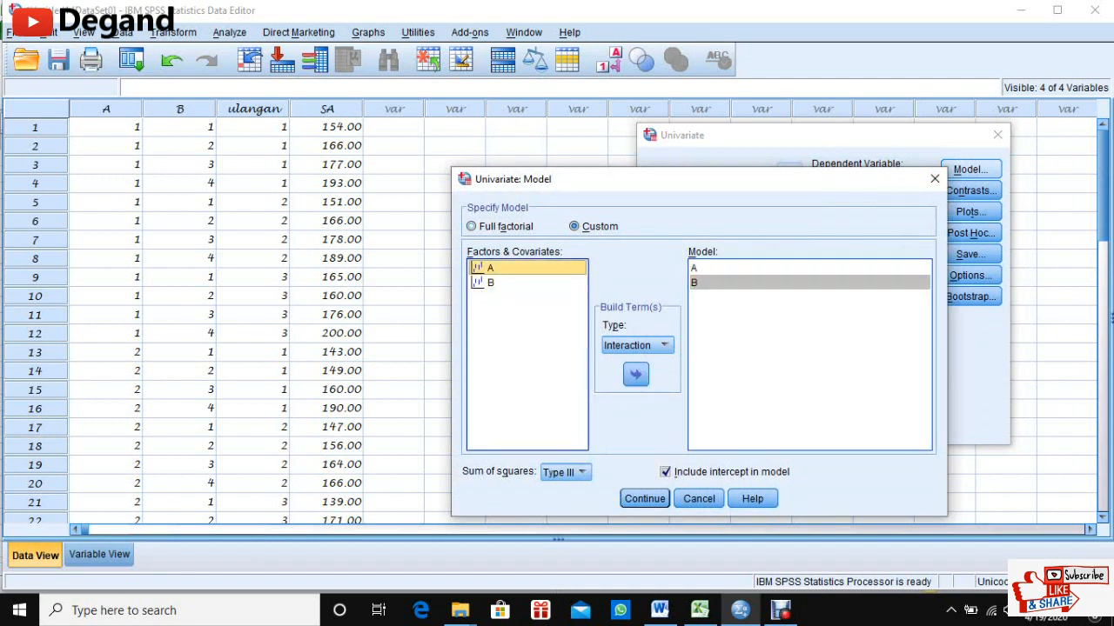
pyautogui.keyDown('ctrl'); pyautogui.click(490, 282); pyautogui.keyUp('ctrl')
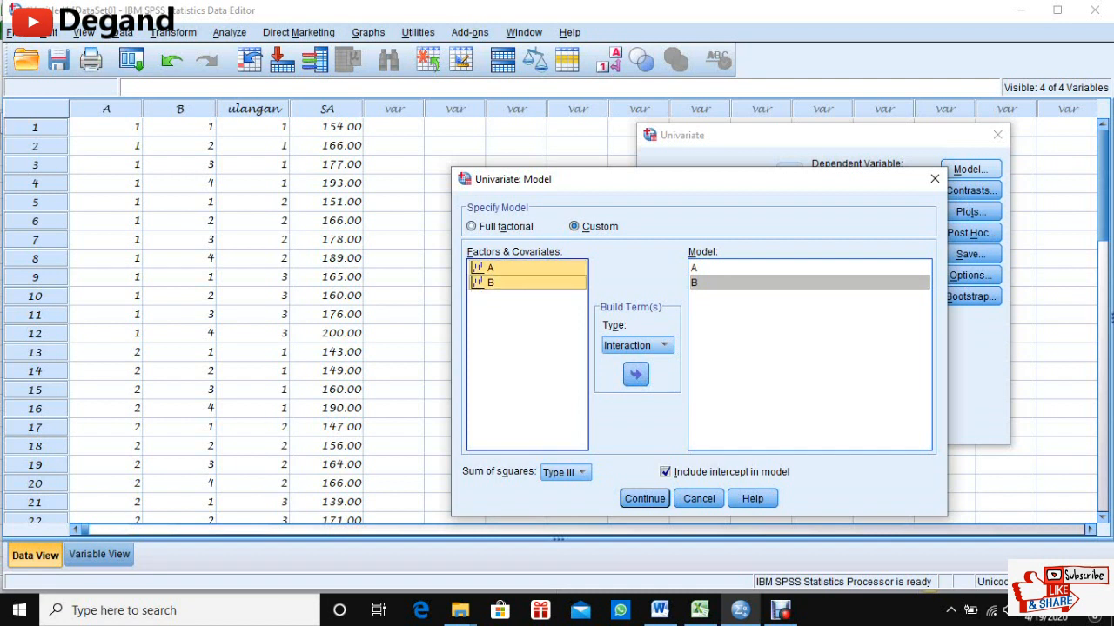
pyautogui.click(635, 374)
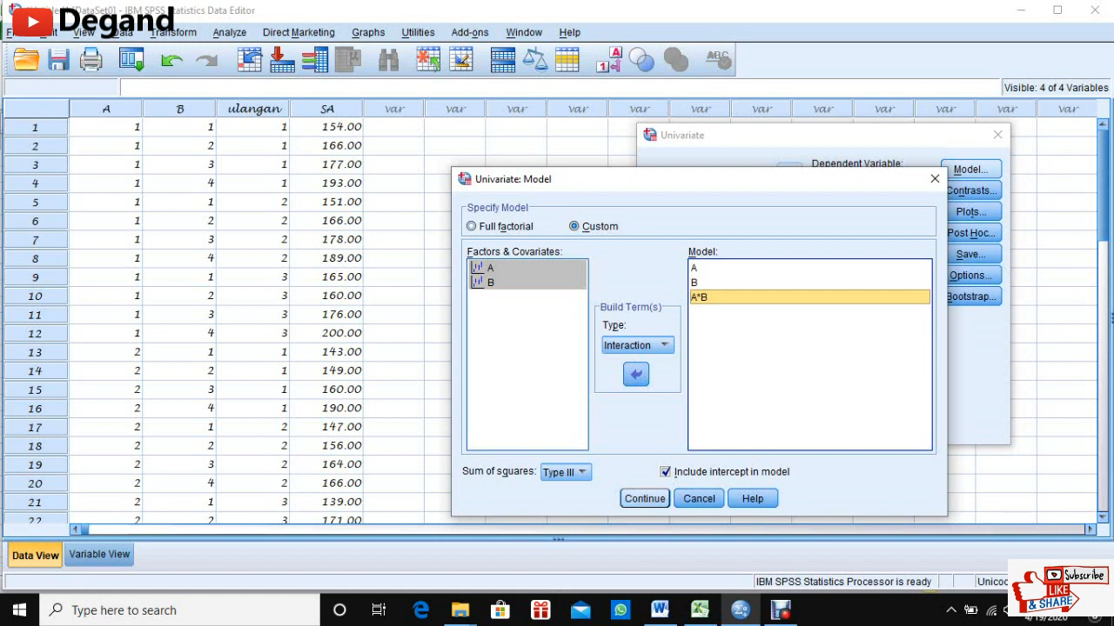
# Accept the custom model and include factors A and B in the post hoc multiple comparisons.
pyautogui.press('Return')
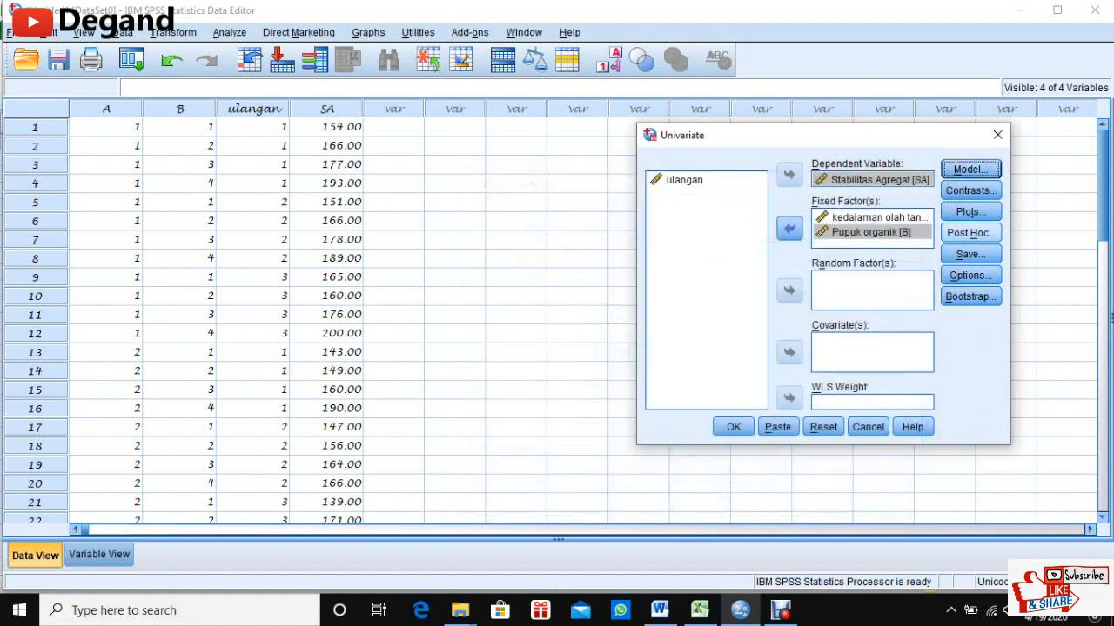
pyautogui.click(971, 233)
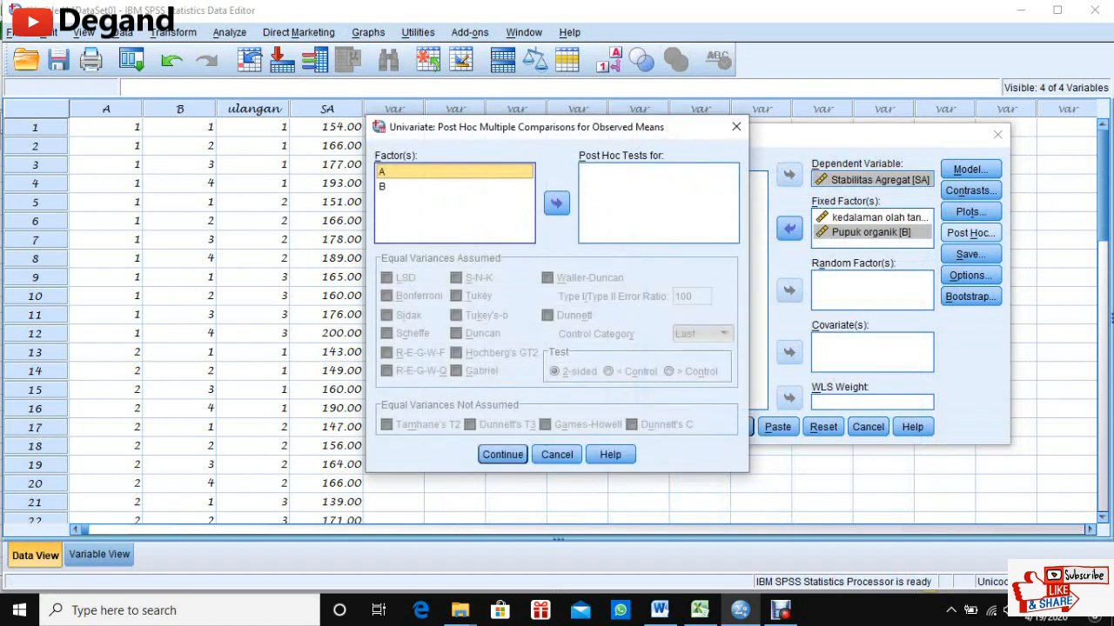
pyautogui.click(556, 202)
pyautogui.click(383, 187)
pyautogui.click(557, 202)
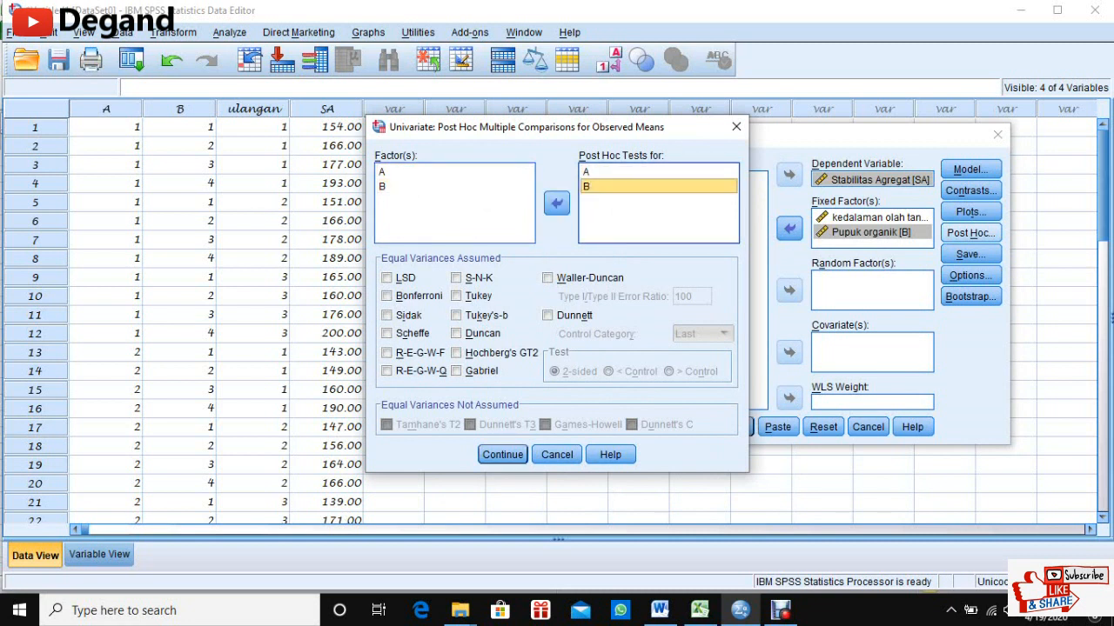
pyautogui.click(383, 172)
pyautogui.keyDown('shift'); pyautogui.click(382, 187); pyautogui.keyUp('shift')
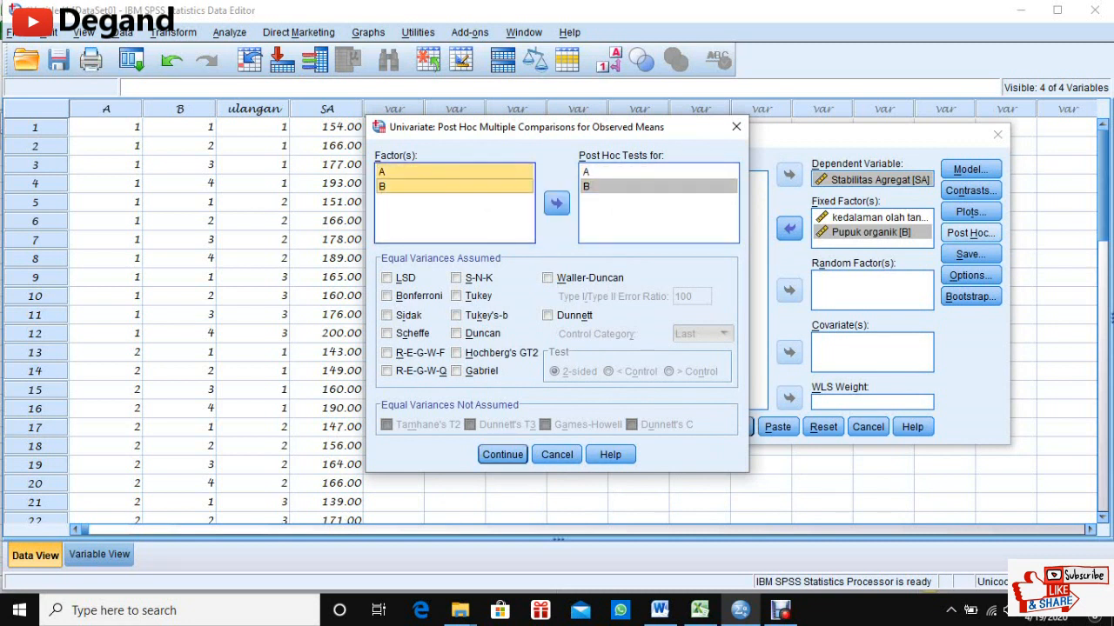
pyautogui.click(556, 203)
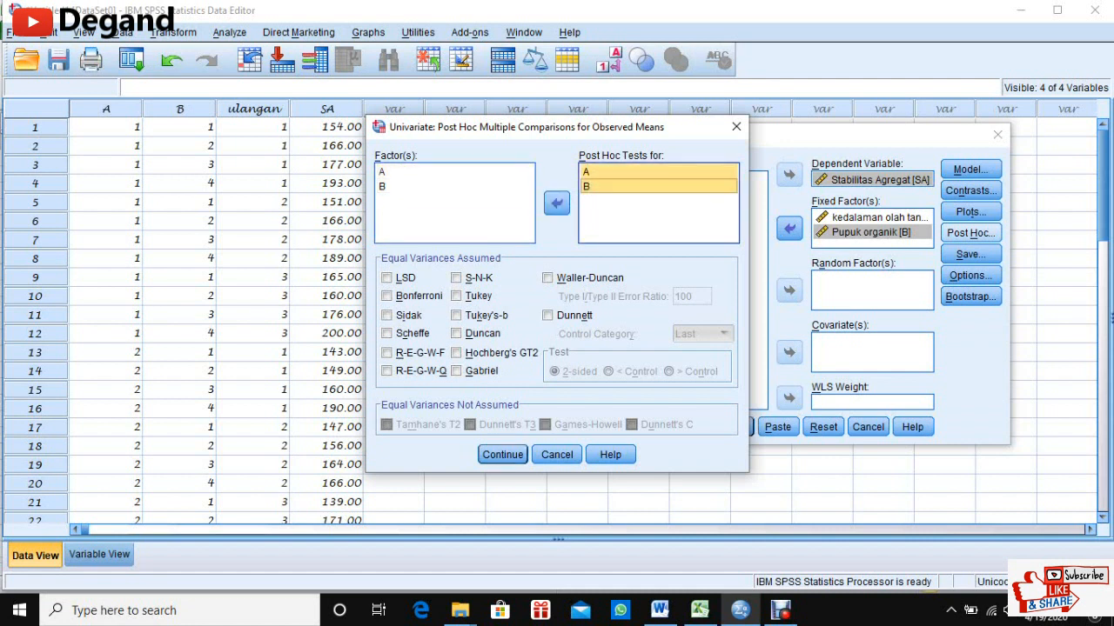
# Choose the Tukey test for the post hoc comparisons and run the univariate analysis.
pyautogui.click(456, 296)
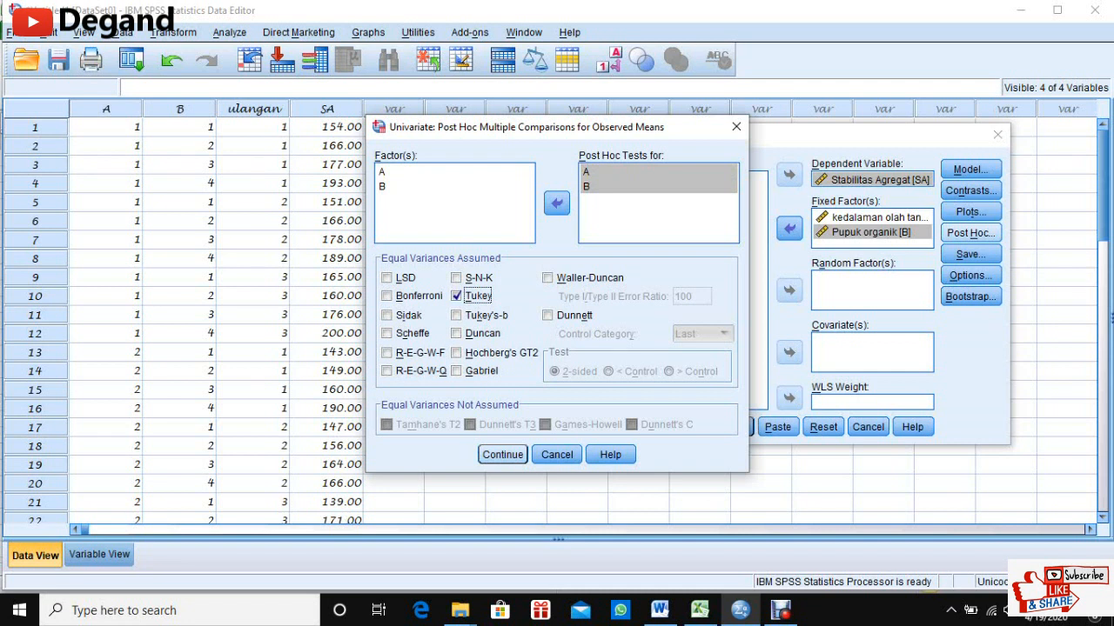
pyautogui.click(503, 454)
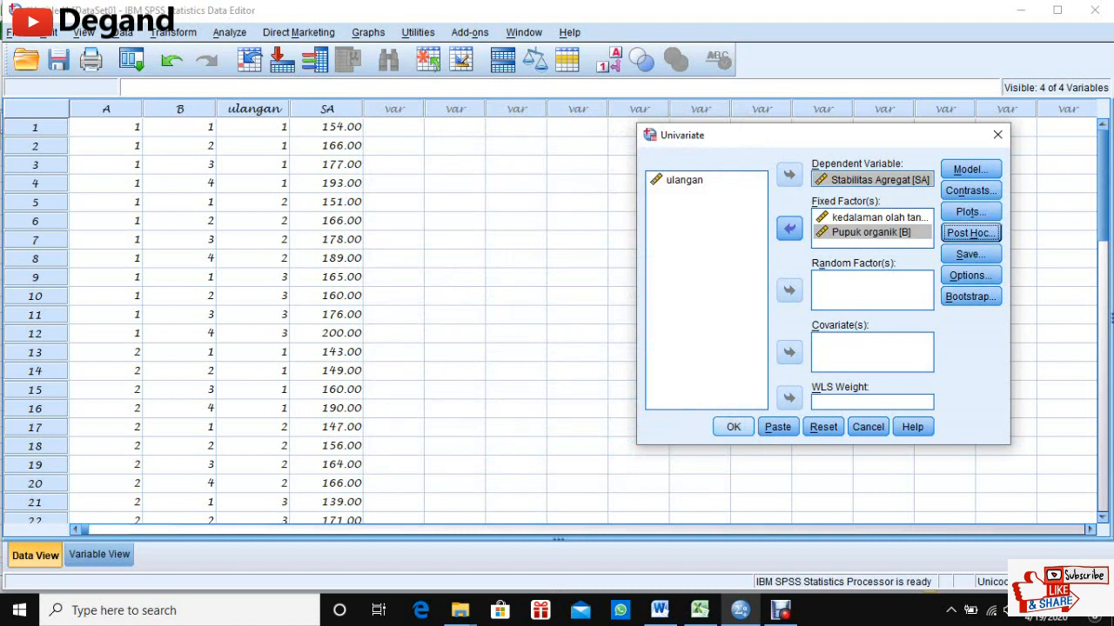
pyautogui.click(733, 426)
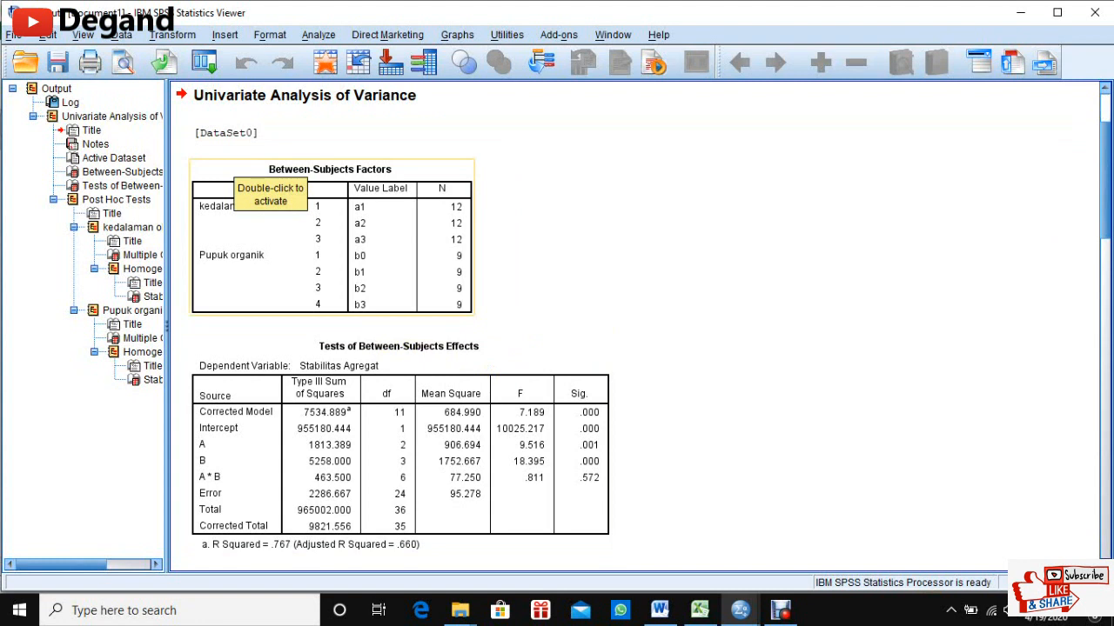
# Examine the between-subjects effects, Tukey multiple comparisons and homogeneous subsets for kedalaman olah tanah and Pupuk organik in the output.
pyautogui.scroll(-5, 261, 187)
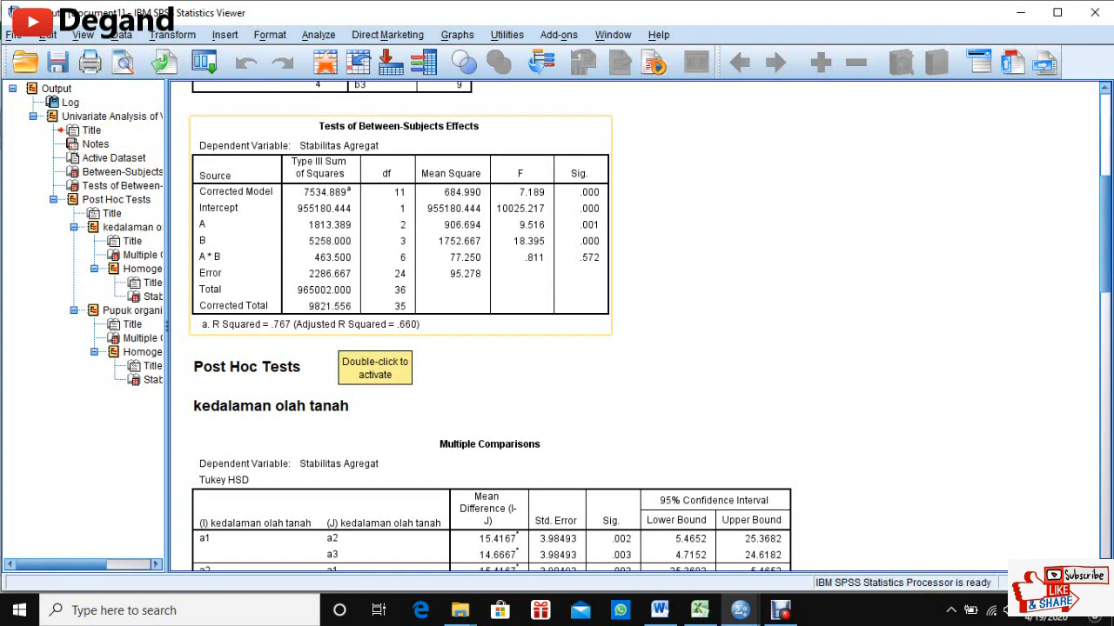
pyautogui.scroll(-5, 575, 321)
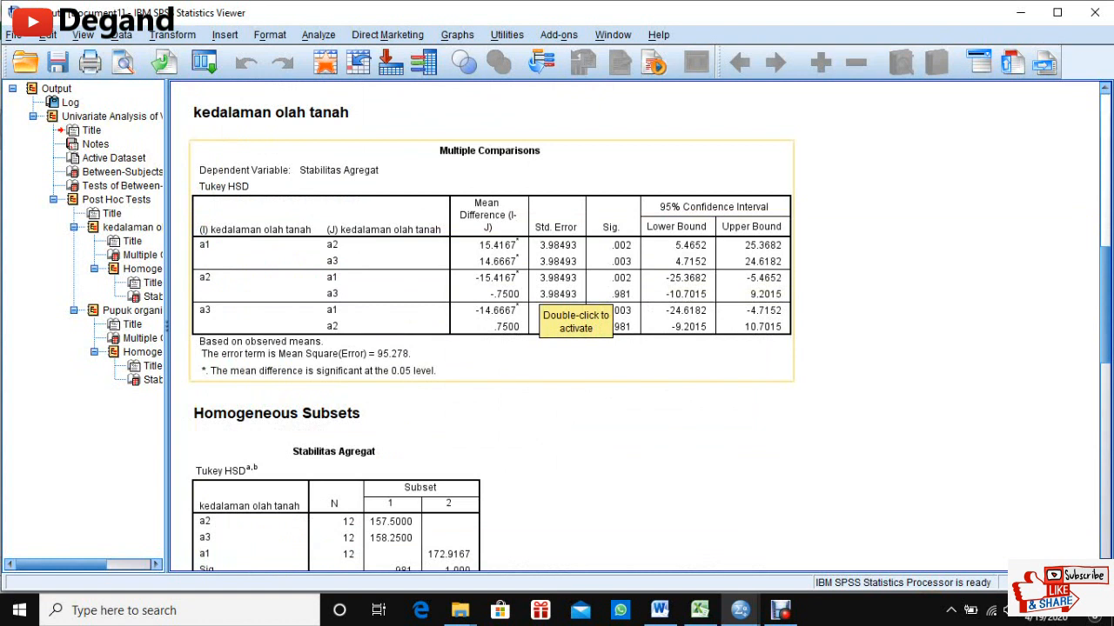
pyautogui.scroll(-5, 574, 321)
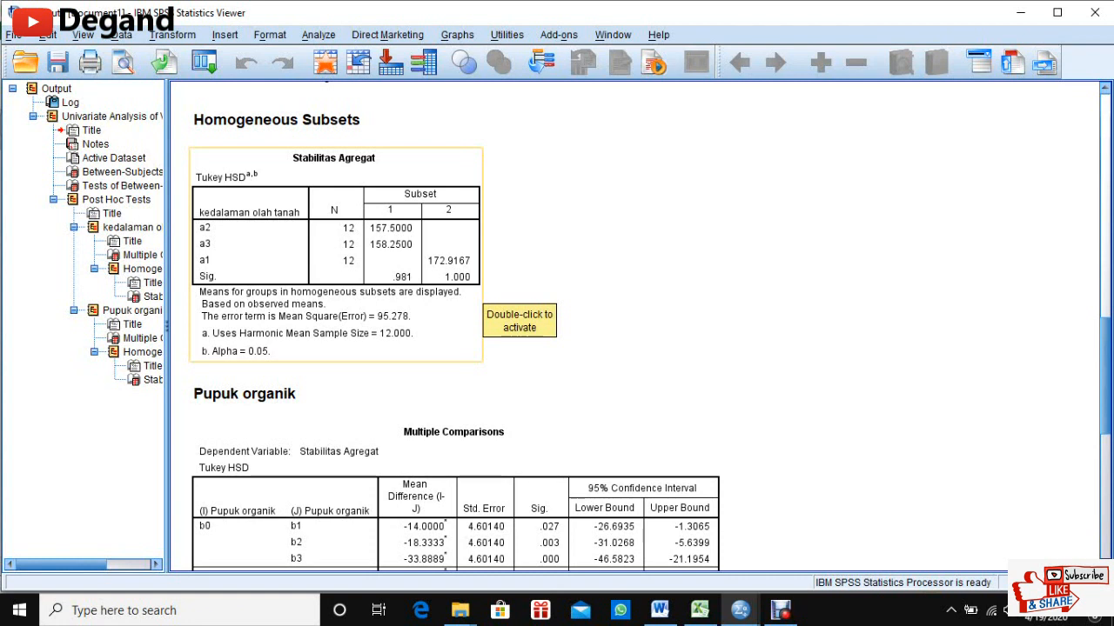
pyautogui.scroll(-8, 513, 331)
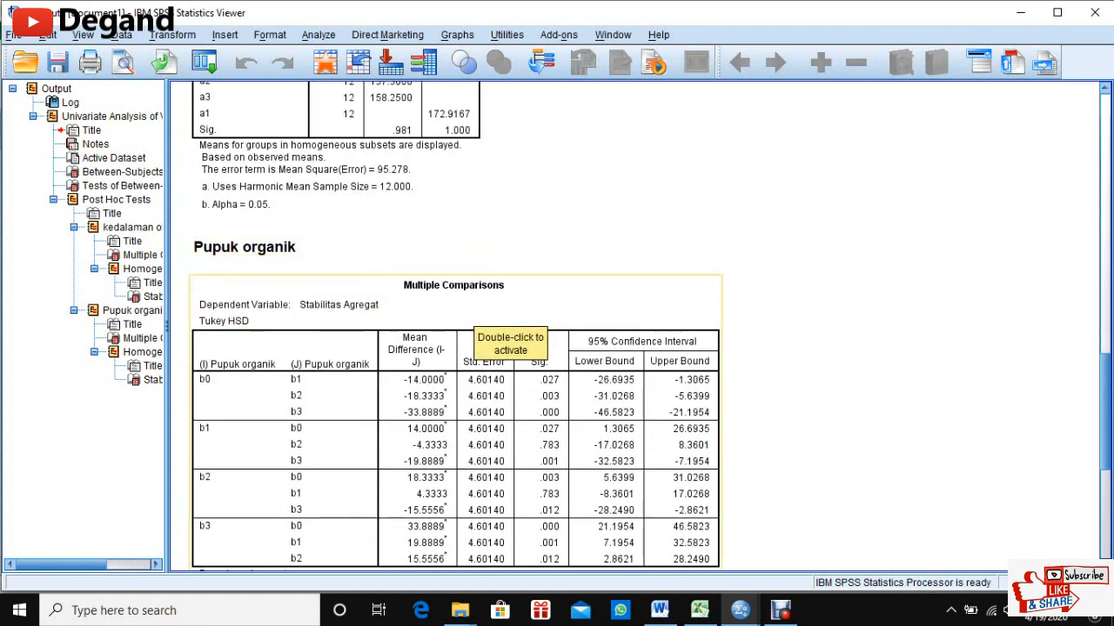
pyautogui.scroll(-2, 505, 326)
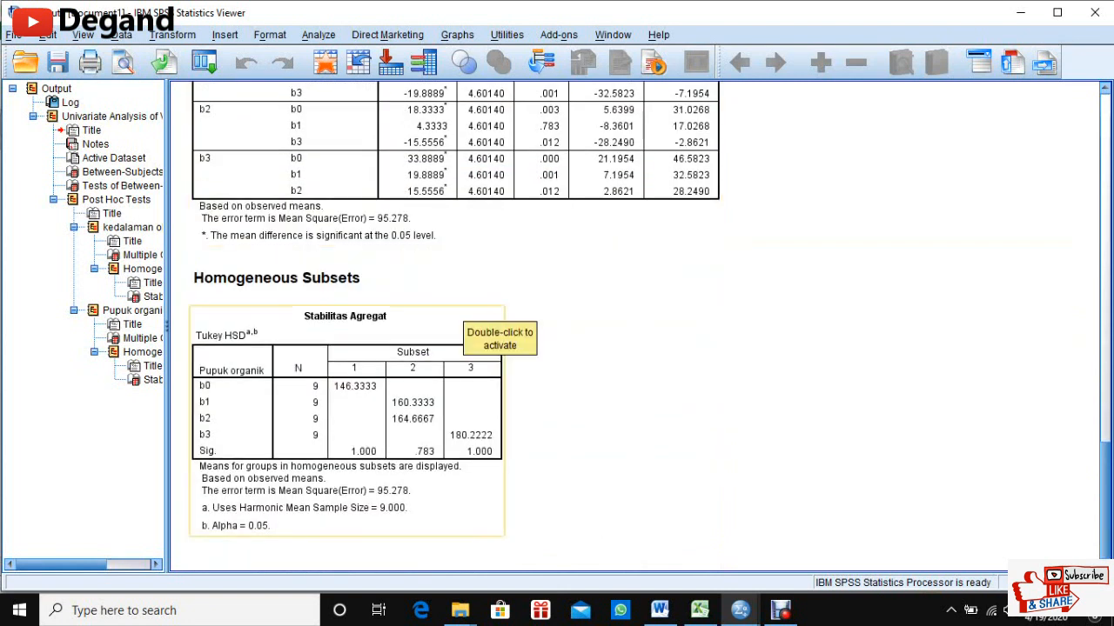
pyautogui.click(491, 326)
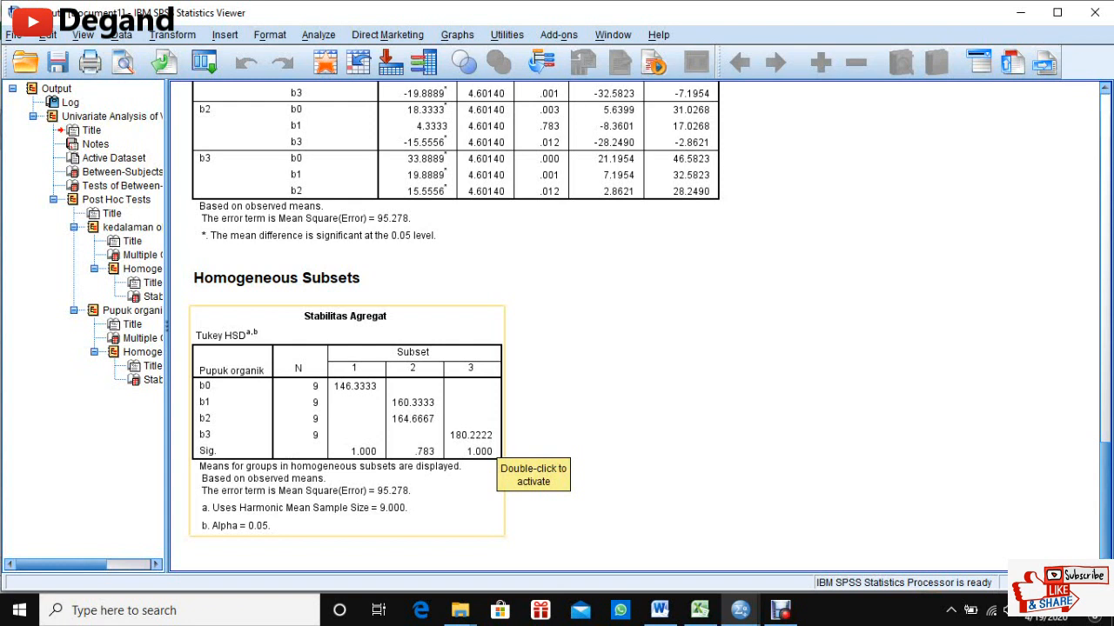
pyautogui.press('Escape')
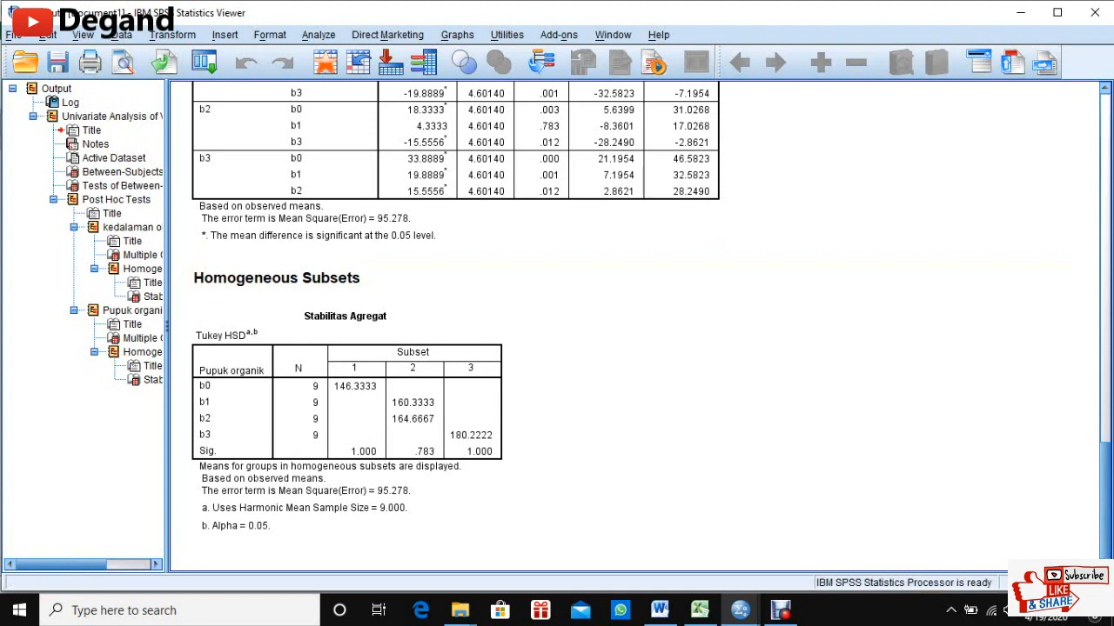
pyautogui.moveTo(781, 610)
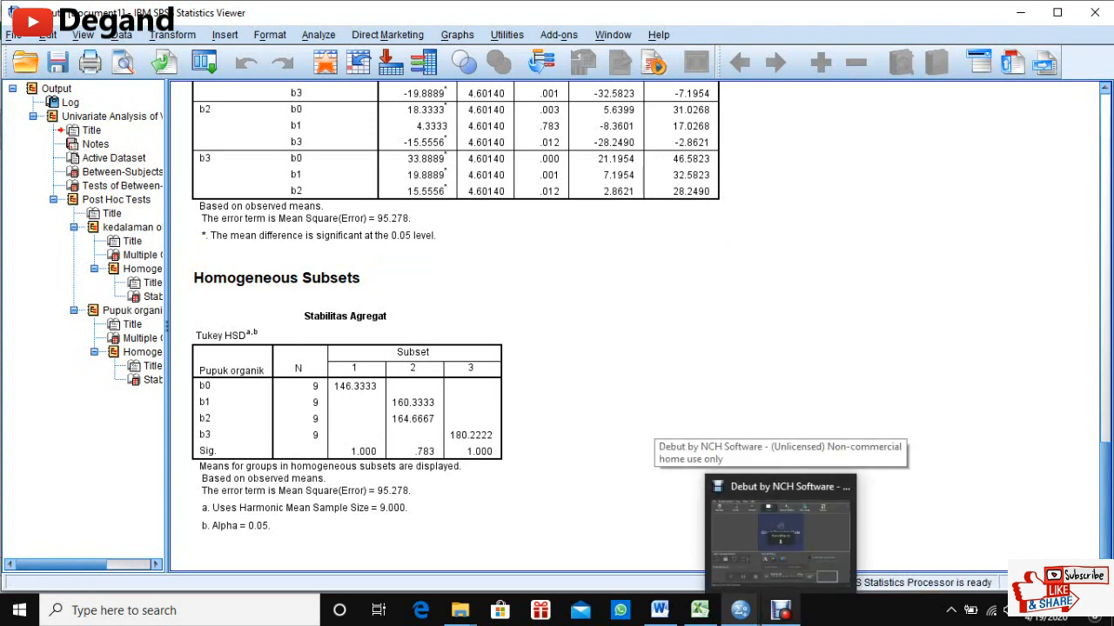
pyautogui.click(780, 609)
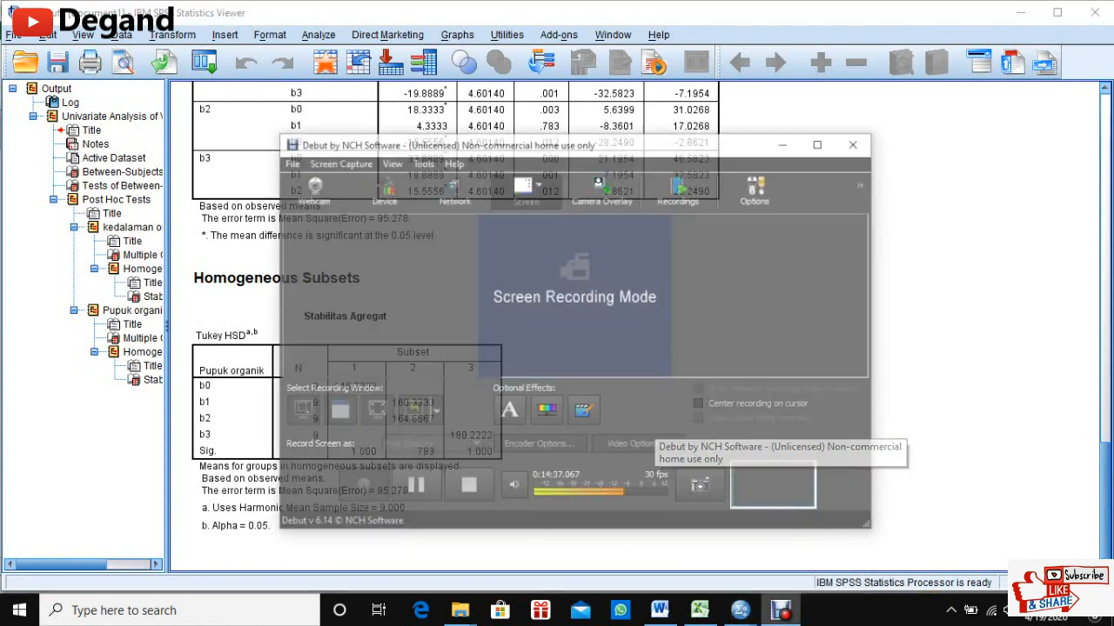